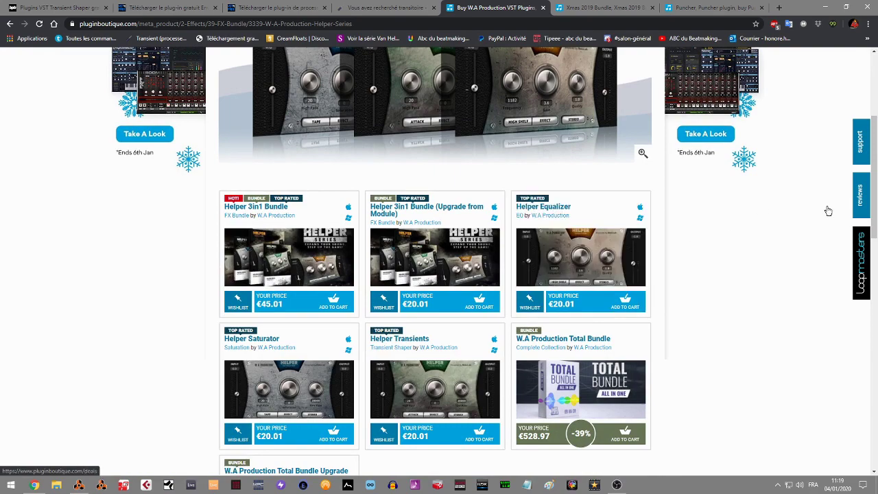
Step: Review the Helper Series page and the Puncher, Pumper 2 and The King descriptions on the Xmas 2019 Bundle page
scroll(525, 206, up, 2)
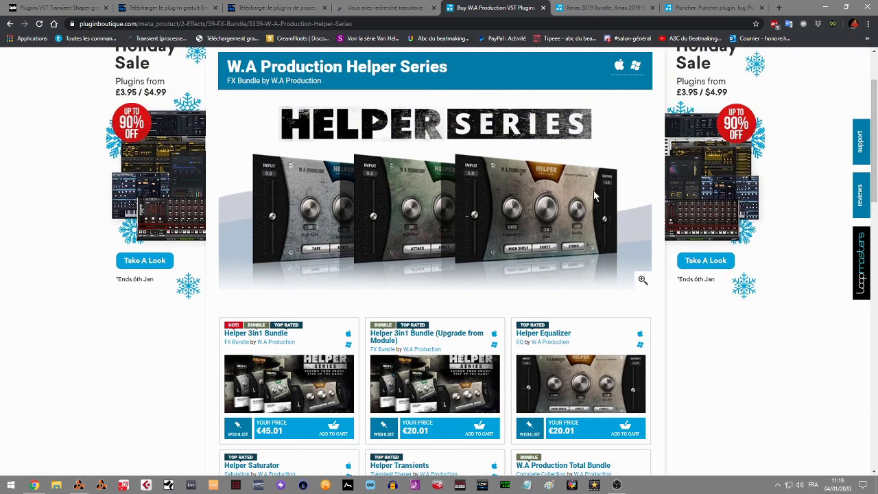
scroll(865, 151, up, 2)
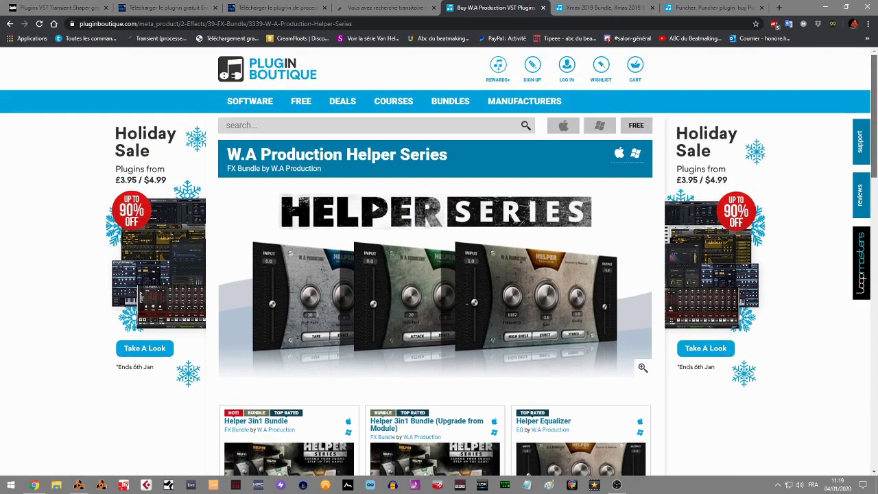
click(590, 8)
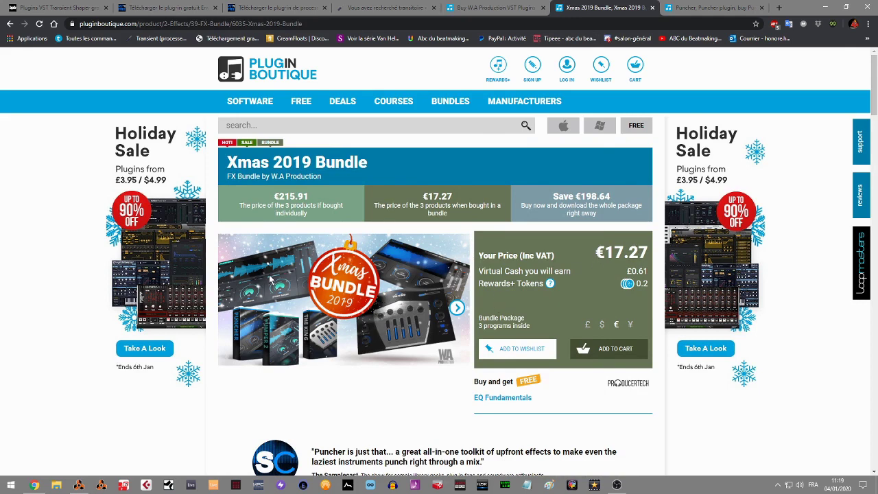
drag(871, 89, 872, 190)
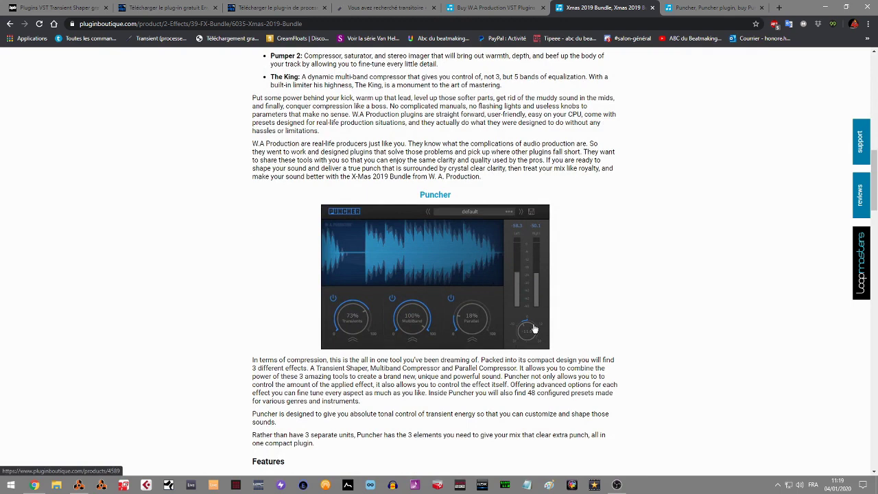
drag(873, 164, 874, 217)
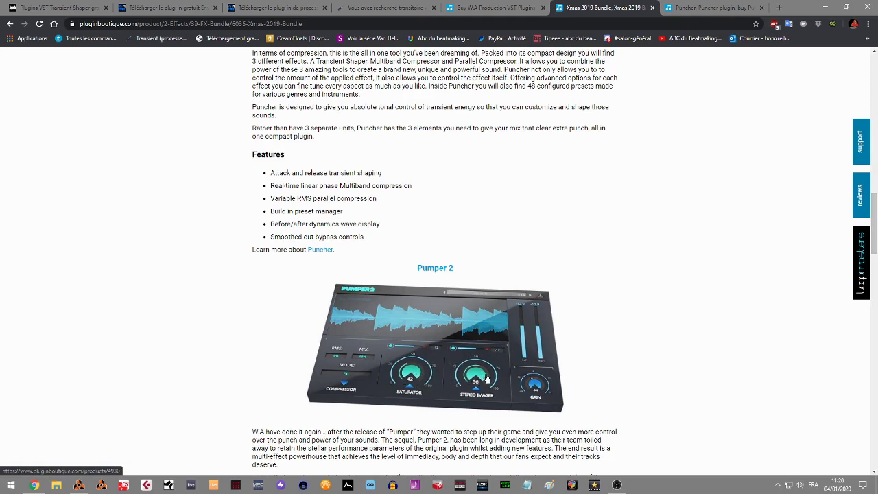
drag(874, 220, 875, 285)
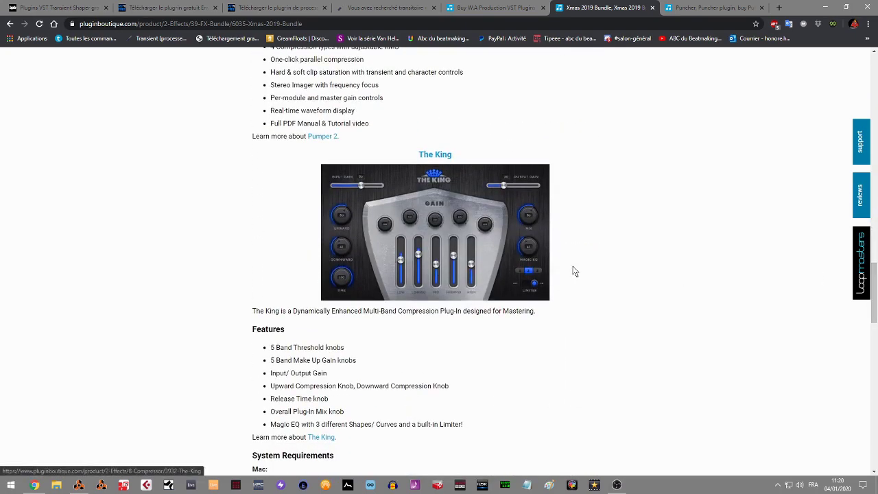
Step: Compare the price of Puncher sold alone with the Xmas 2019 Bundle offer
click(712, 7)
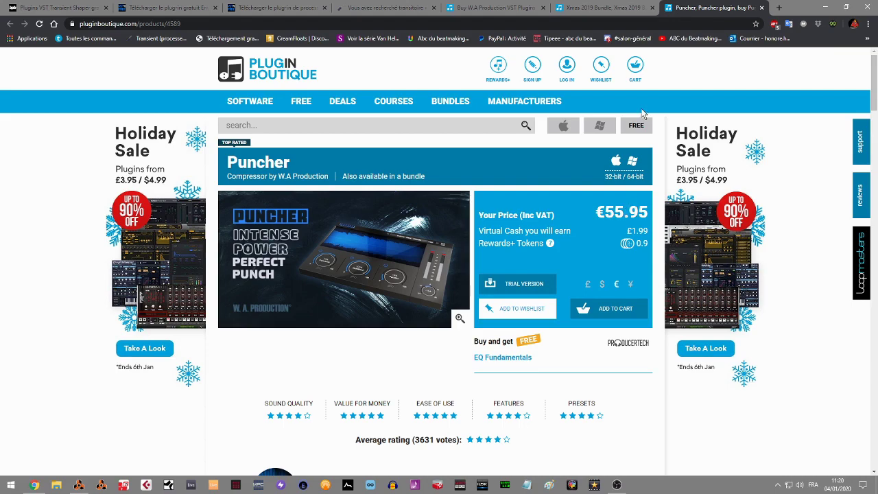
click(610, 8)
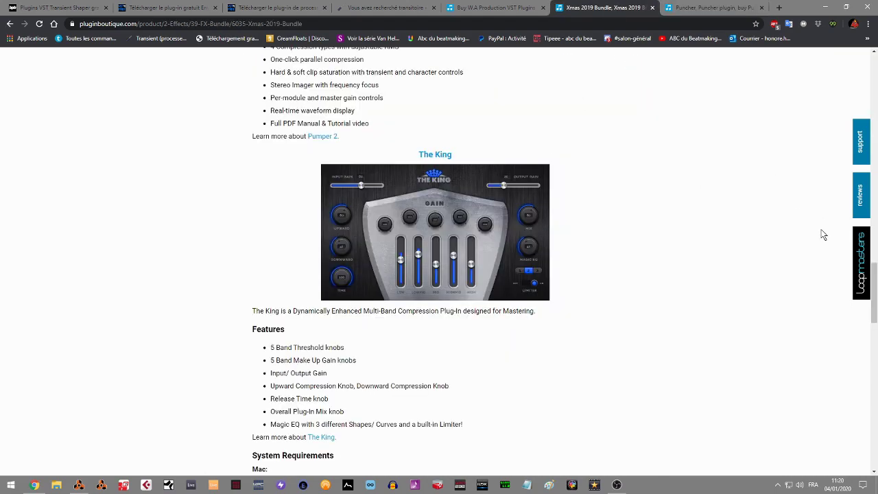
scroll(833, 172, up, 15)
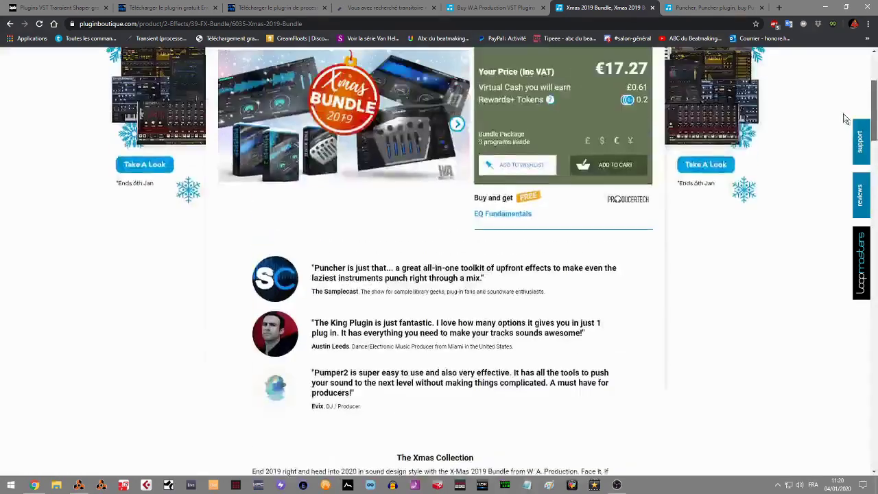
scroll(844, 119, up, 2)
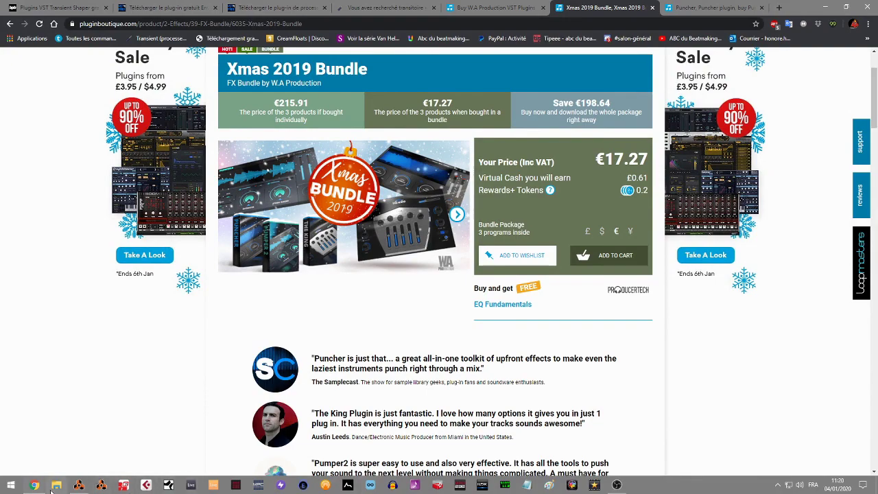
Step: Switch to Reason, delete the Transient+ effect from the BM-DOPE 1 insert and play the drum loop without it
click(80, 486)
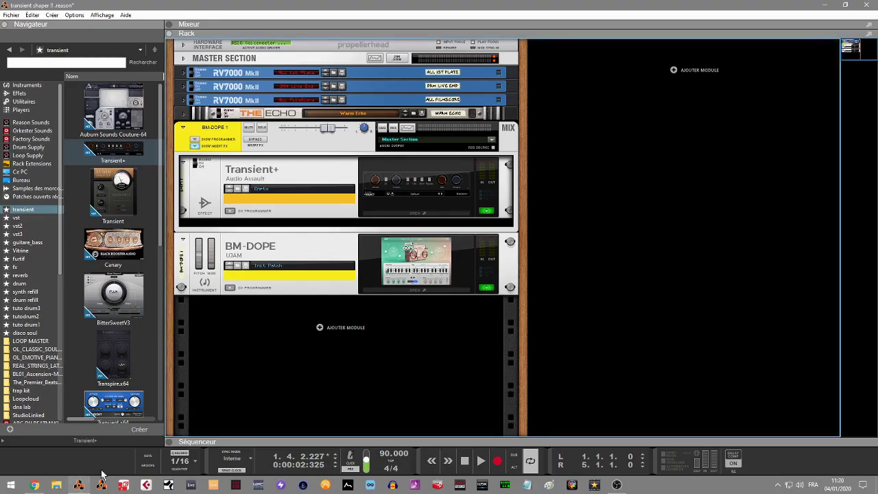
click(290, 215)
key(Delete)
key(Return)
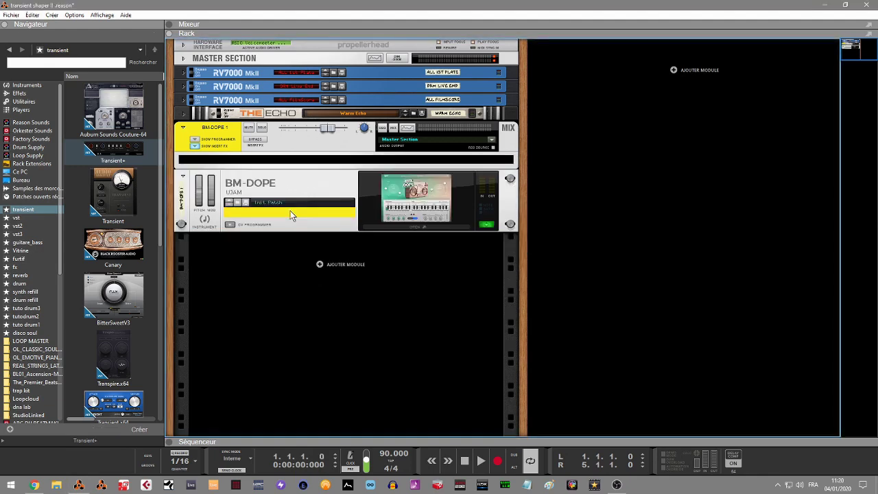
key(space)
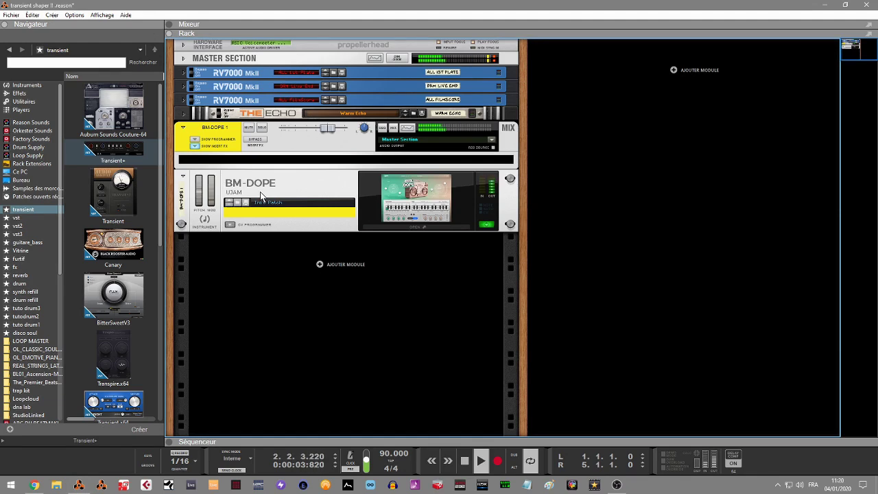
key(space)
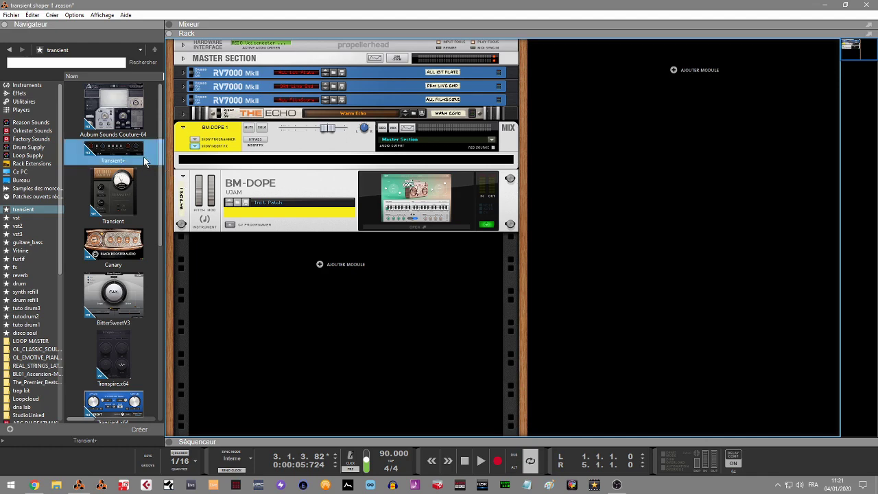
Step: Insert Auburn Sounds Couture-64 into the BM-DOPE 1 insert effects and open its plugin window
click(125, 184)
click(128, 135)
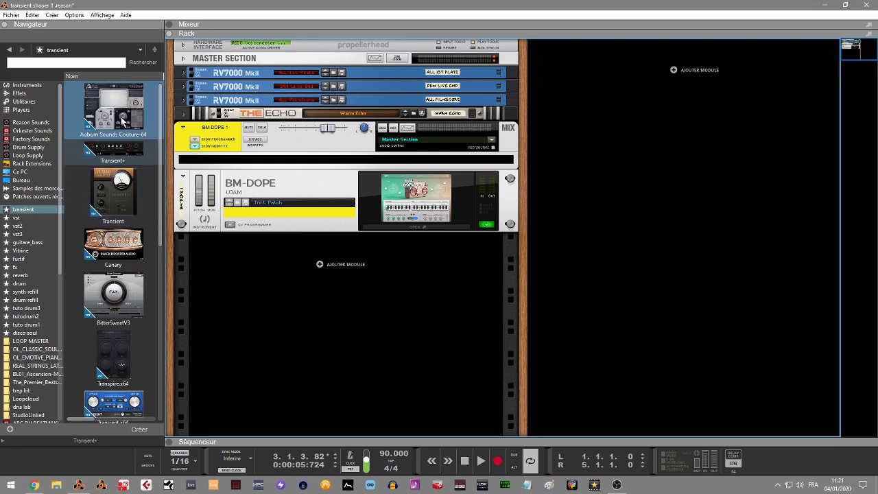
drag(122, 121, 304, 164)
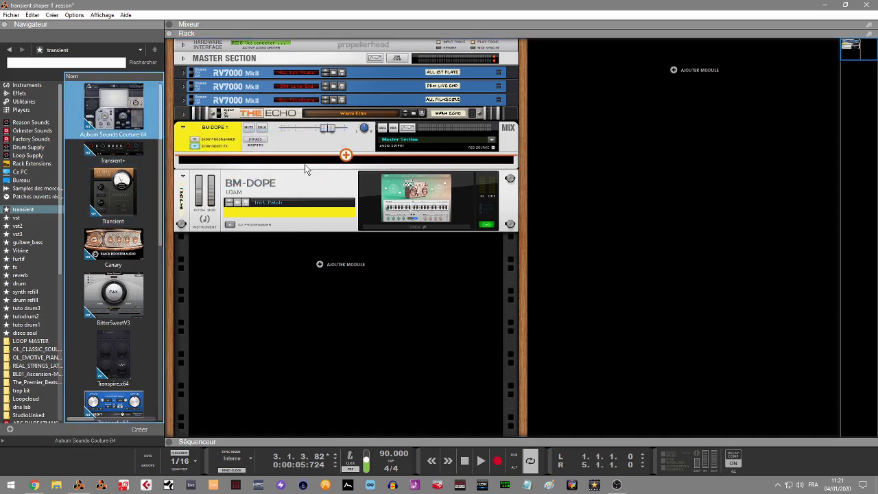
click(403, 218)
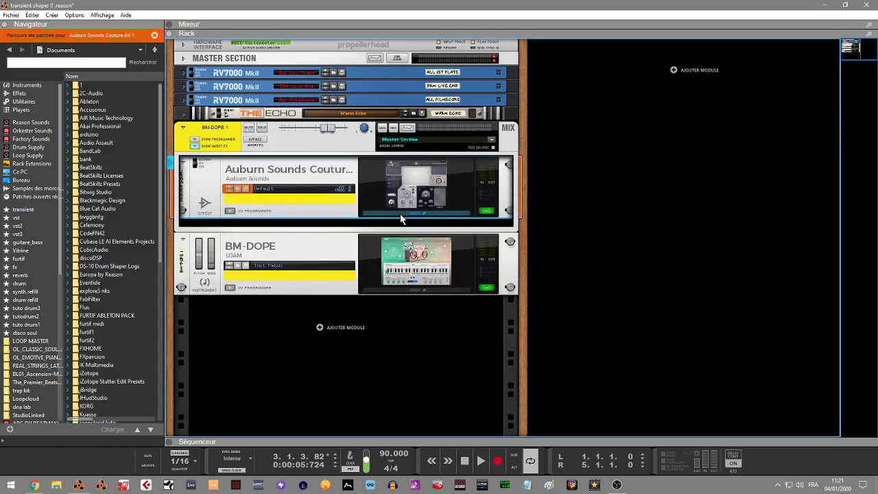
Step: Place the Couture window over the empty area beside the rack and set it to stay open
drag(193, 31, 696, 47)
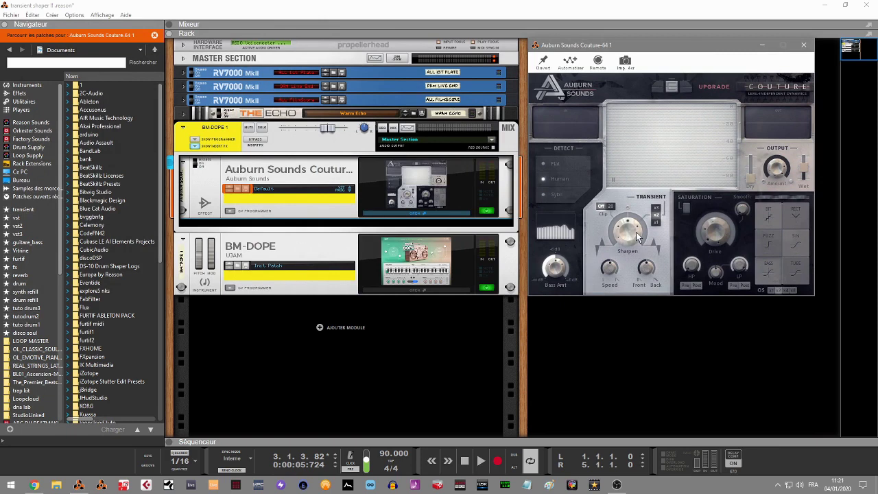
click(542, 62)
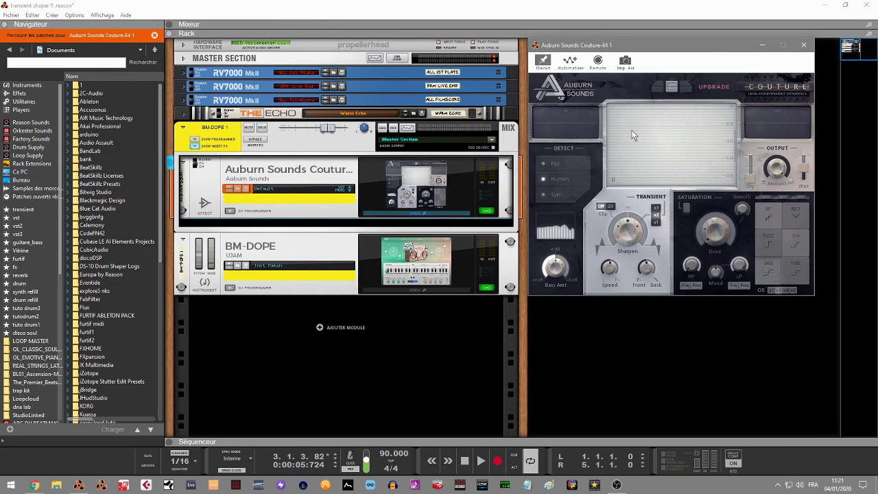
click(582, 400)
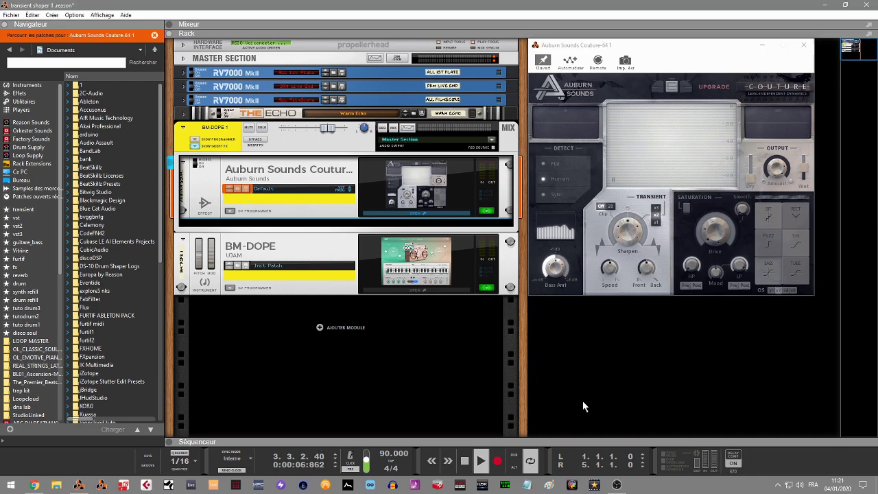
Step: Play the drum loop, adjust Couture's Sharpen amount and check the result with the BM-DOPE 1 insert bypass
key(space)
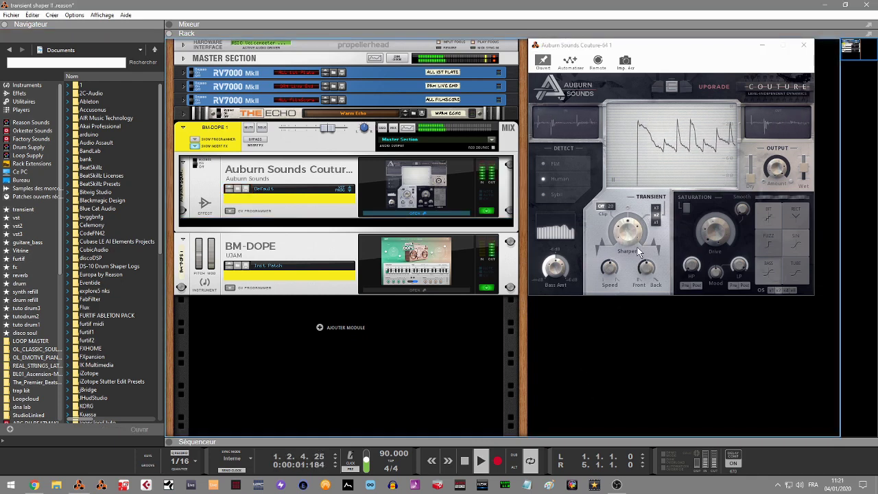
click(627, 223)
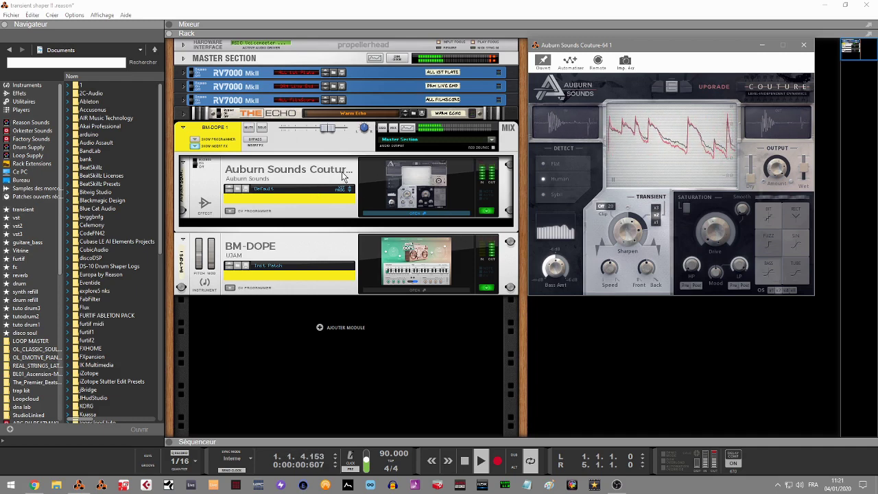
click(262, 142)
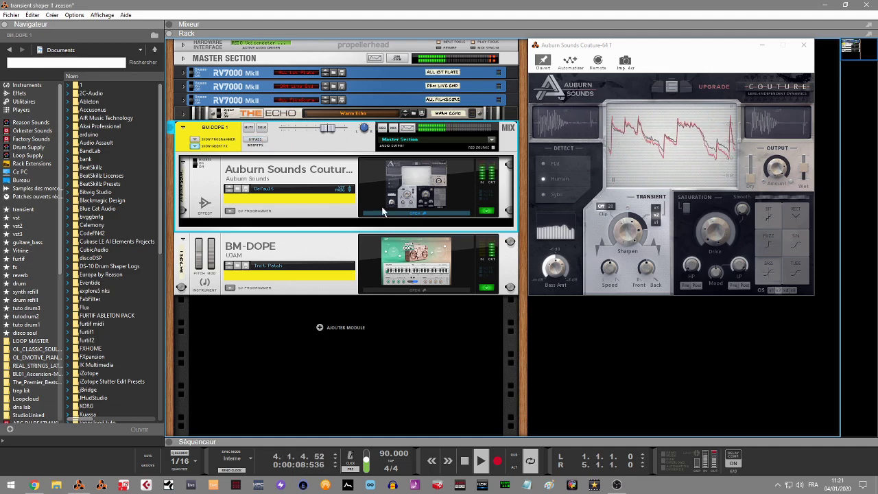
Step: Try out Couture's transient Speed and Front/Back controls and compare the loop with the insert effects bypassed and active
click(607, 255)
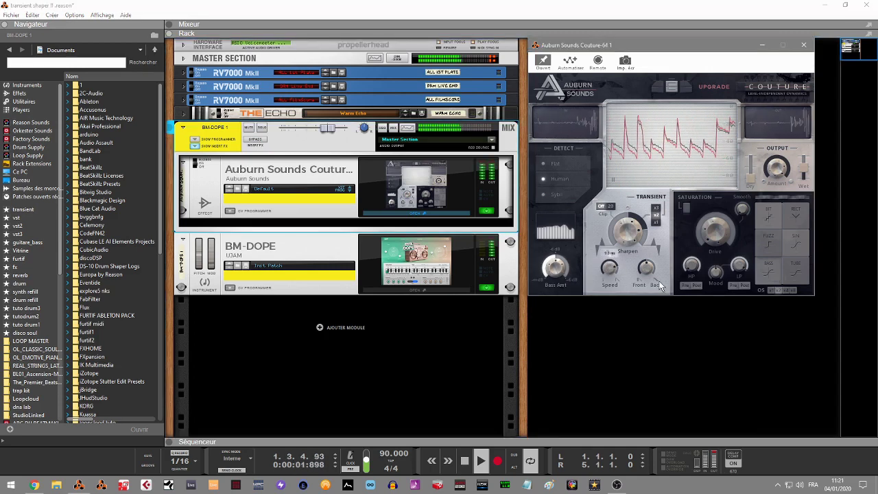
mouse_move(644, 266)
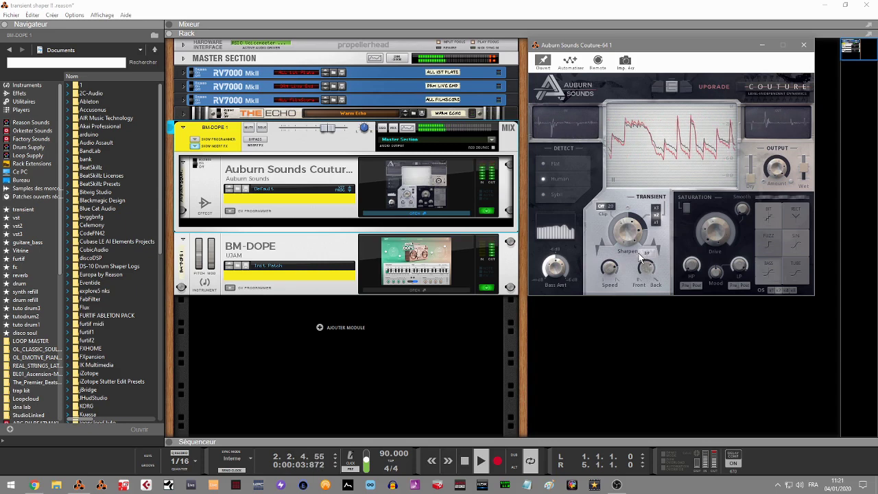
mouse_move(650, 226)
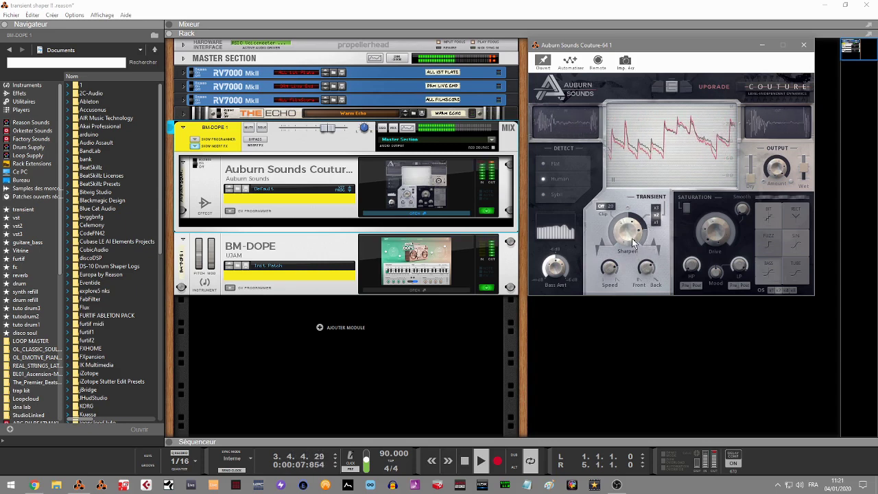
click(259, 142)
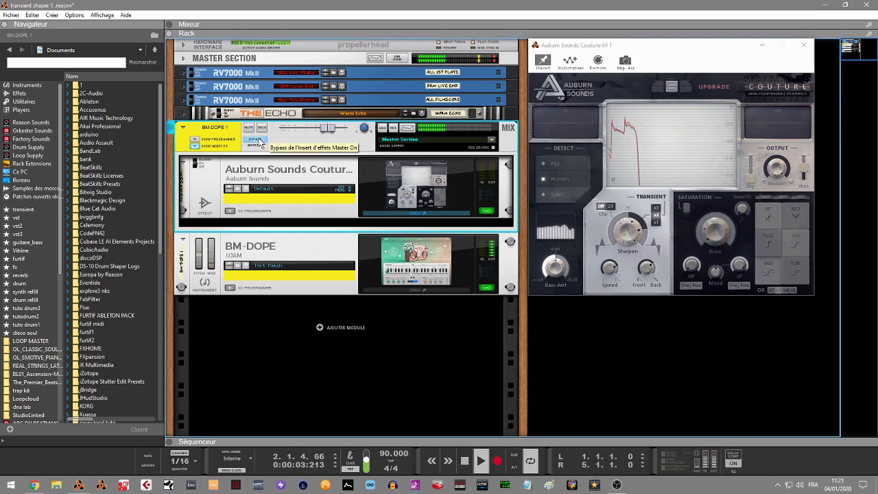
click(259, 142)
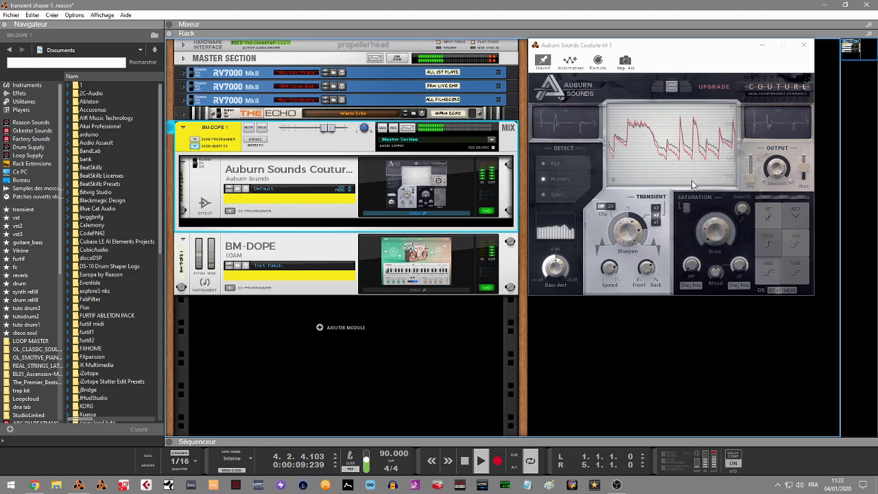
Step: Balance Couture's output by adjusting the Wet and Dry levels while the loop plays
click(811, 184)
drag(807, 186, 807, 160)
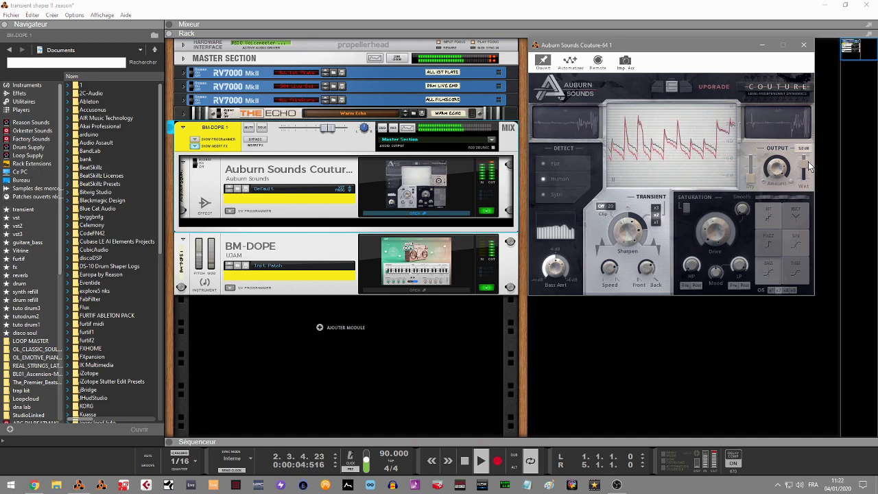
mouse_move(750, 163)
mouse_down()
mouse_move(752, 186)
mouse_move(753, 165)
mouse_up()
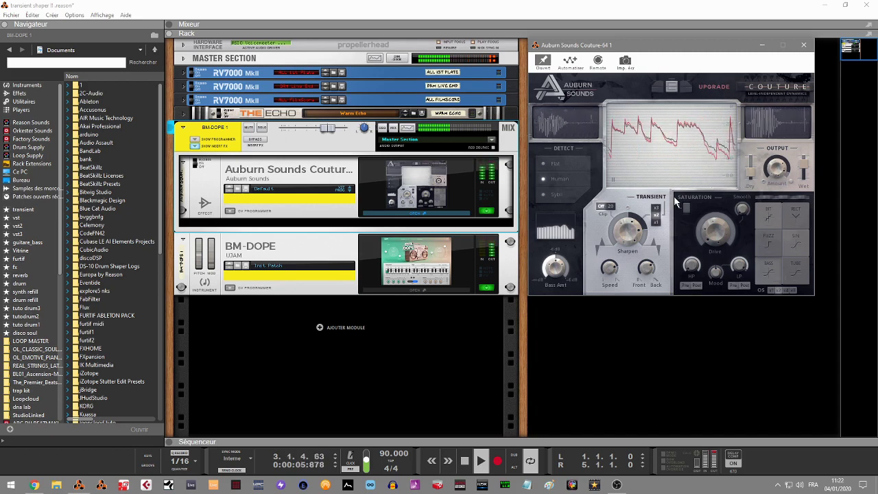
drag(806, 156, 807, 167)
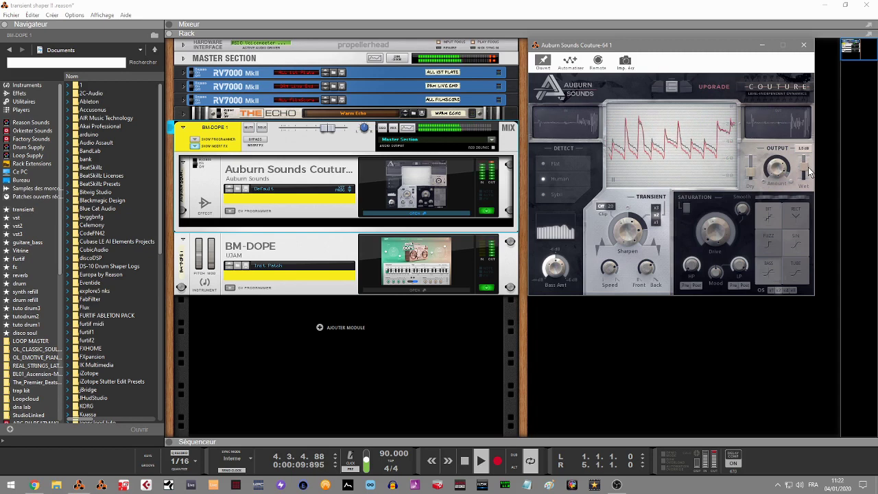
Step: Compare the drum loop with the BM-DOPE 1 insert effects bypassed and active, and stop playback
click(255, 140)
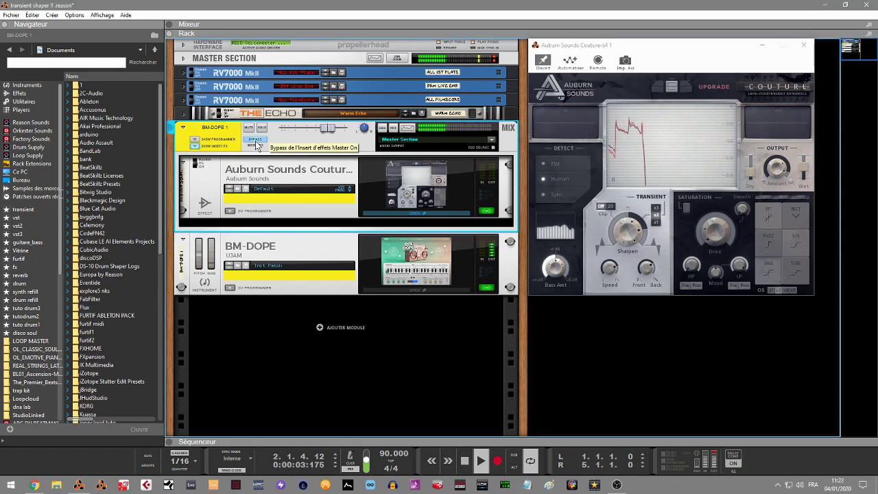
click(256, 142)
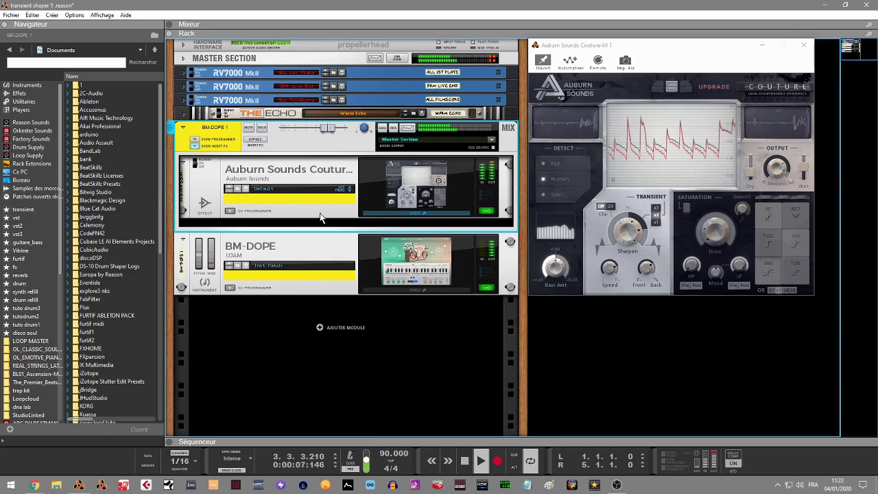
key(space)
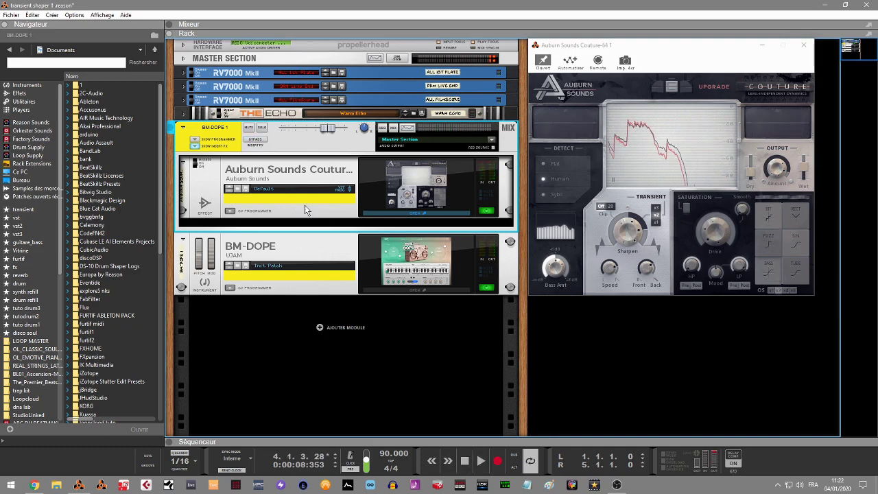
Step: Replace Couture with Audio Assault Transient from the transient favourites, and keep its plugin window open beside the rack
click(29, 208)
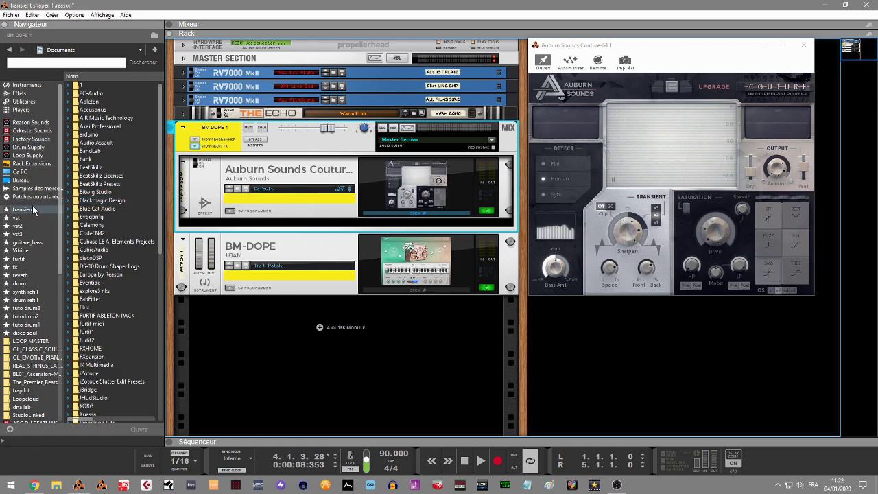
click(126, 179)
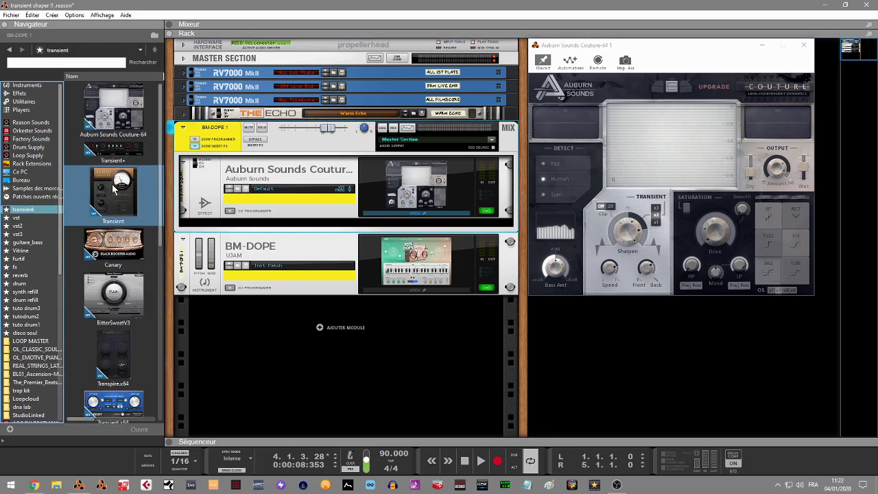
drag(112, 184, 287, 189)
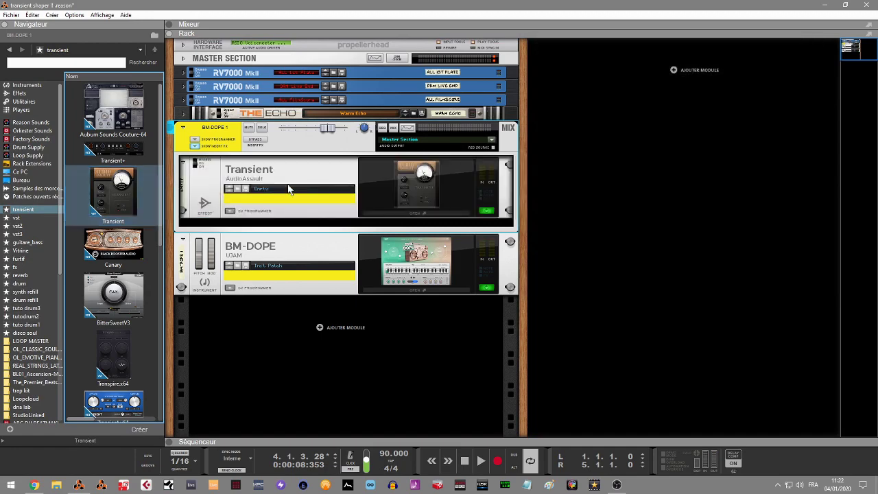
click(420, 212)
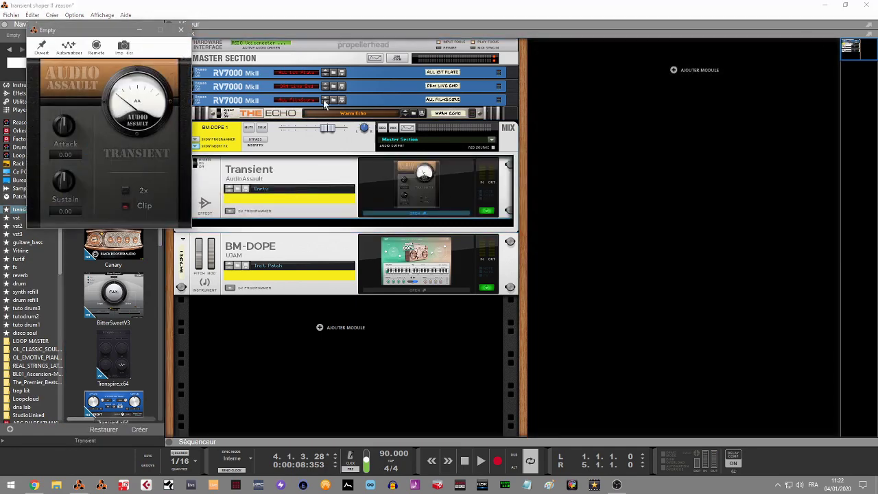
drag(96, 33, 598, 49)
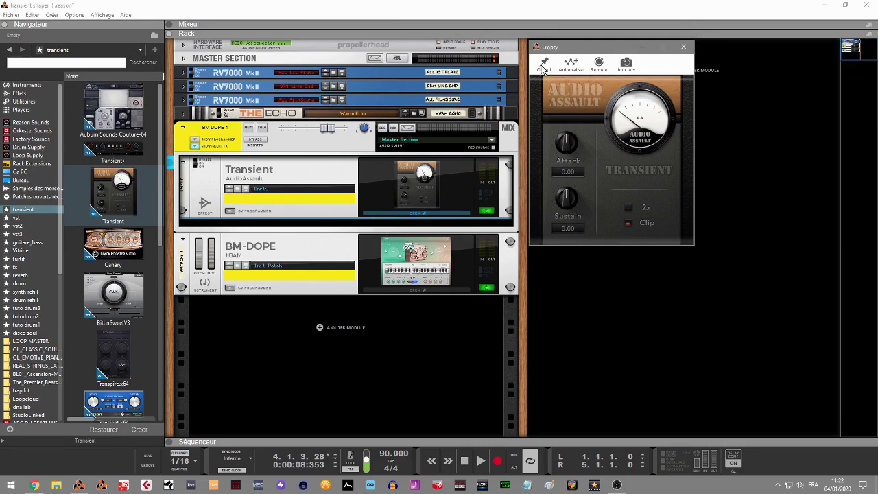
click(465, 160)
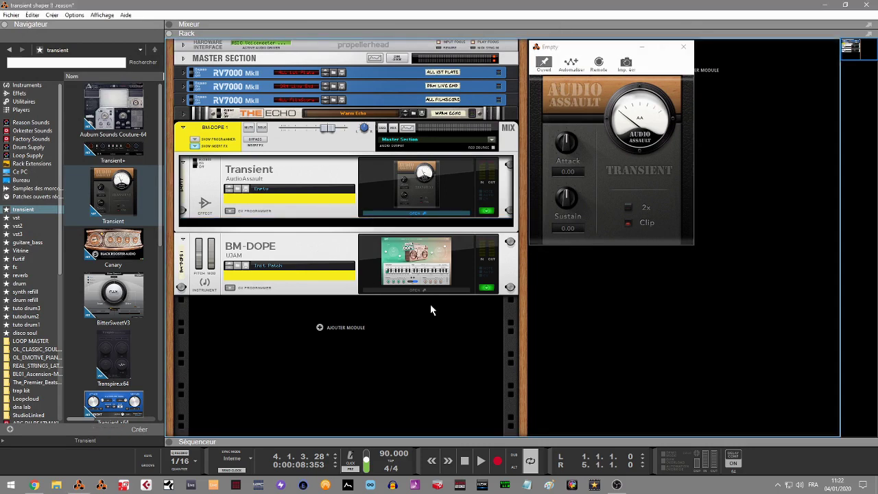
Step: Play the drum loop and adjust Transient, ending with Attack at 69.37 and Sustain at -26.75
key(space)
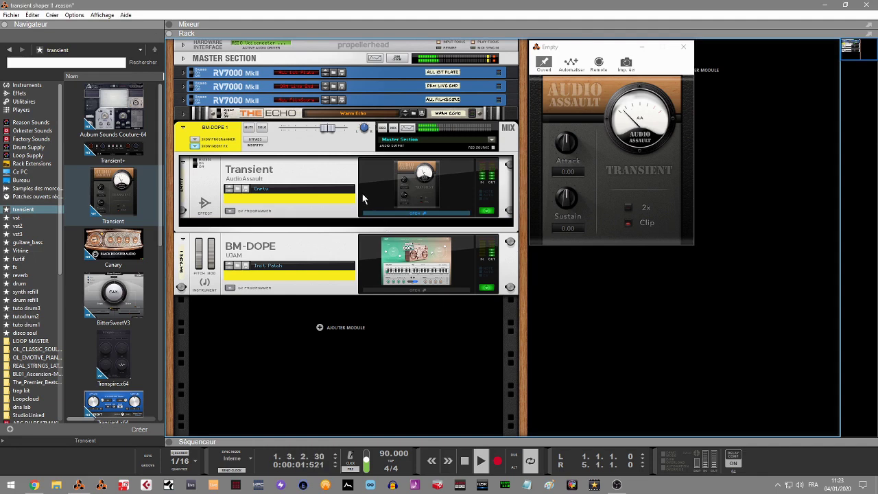
drag(567, 152, 546, 94)
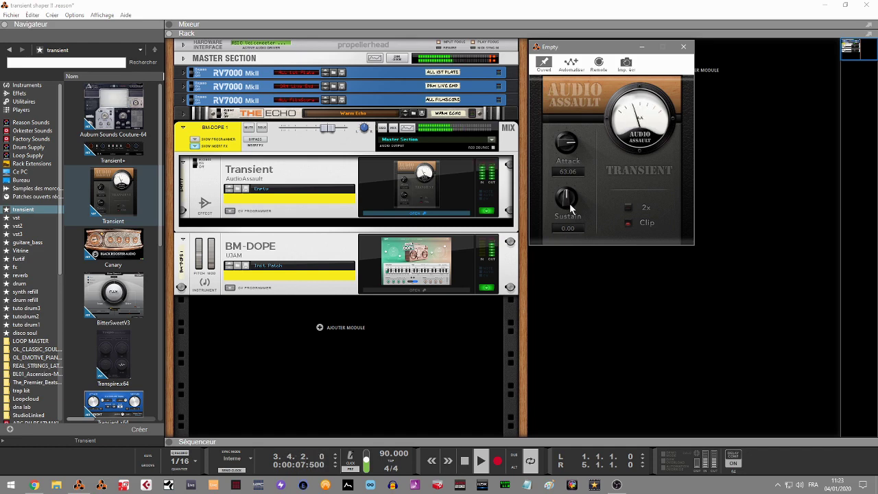
drag(568, 208, 558, 194)
drag(546, 158, 584, 245)
drag(581, 245, 559, 150)
drag(562, 146, 577, 231)
drag(564, 147, 566, 142)
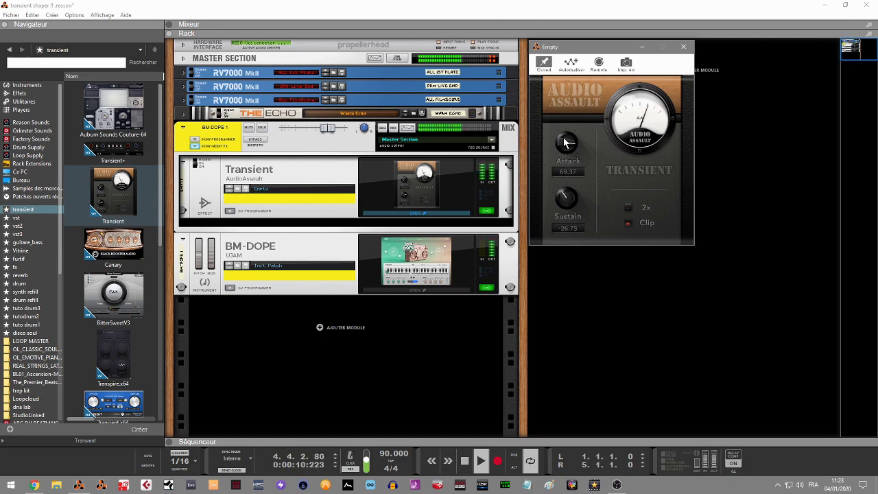
Step: Compare the drum loop with Transient bypassed and active through the BM-DOPE 1 insert effects, and stop playback
click(264, 144)
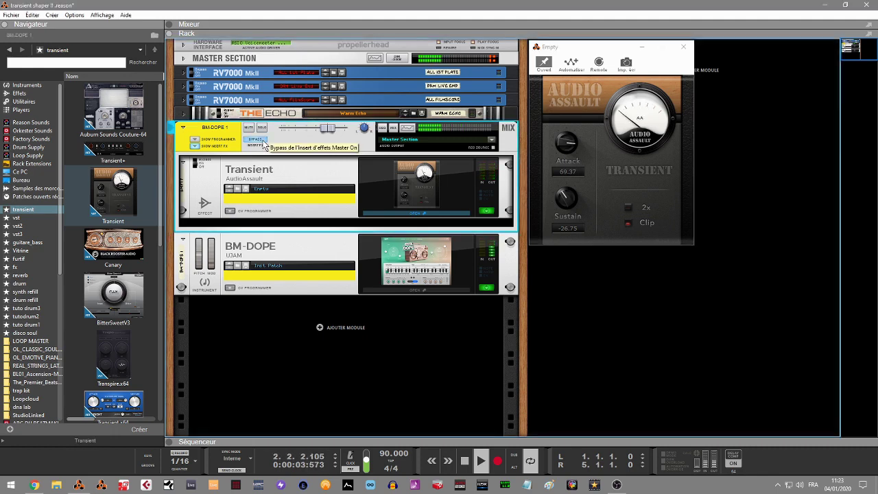
click(264, 144)
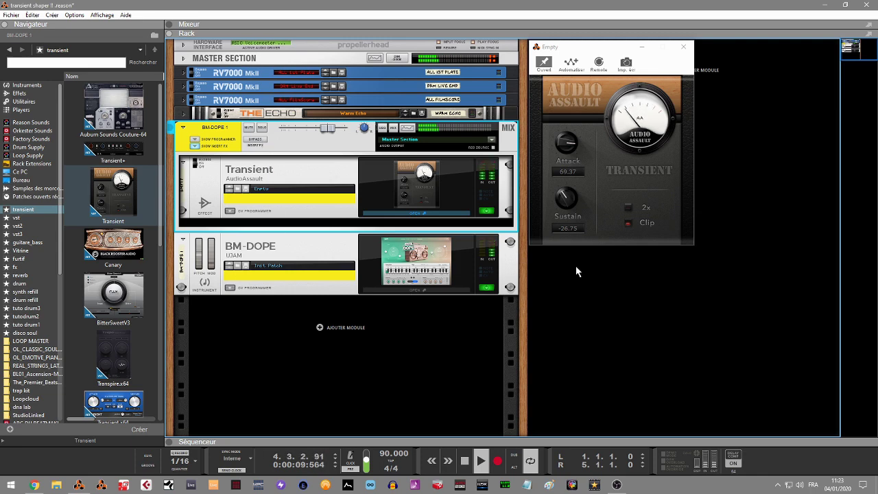
click(592, 285)
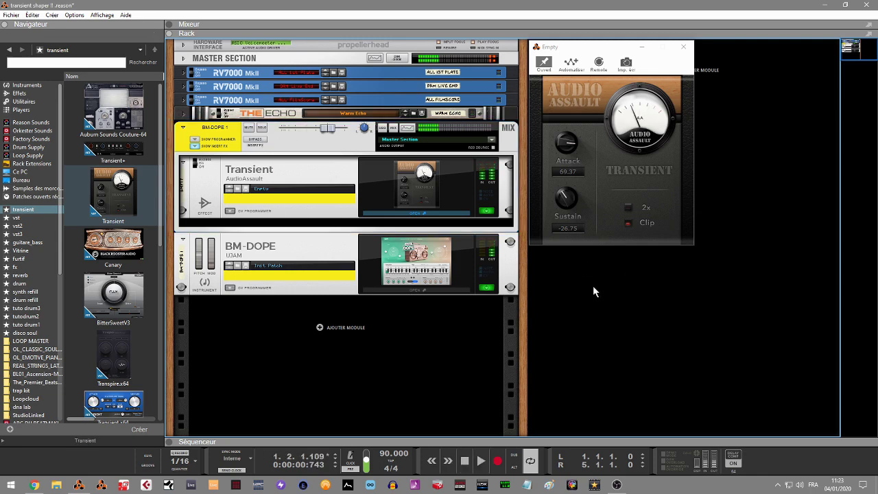
Step: Replace Transient with Black Rooster Audio's Canary in the BM-DOPE 1 inserts, and keep its plugin window open beside the rack
drag(115, 252, 376, 193)
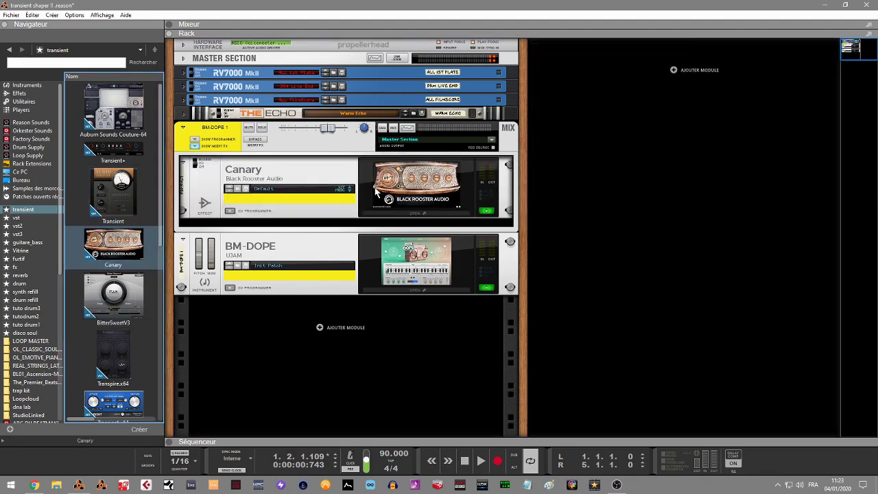
click(429, 212)
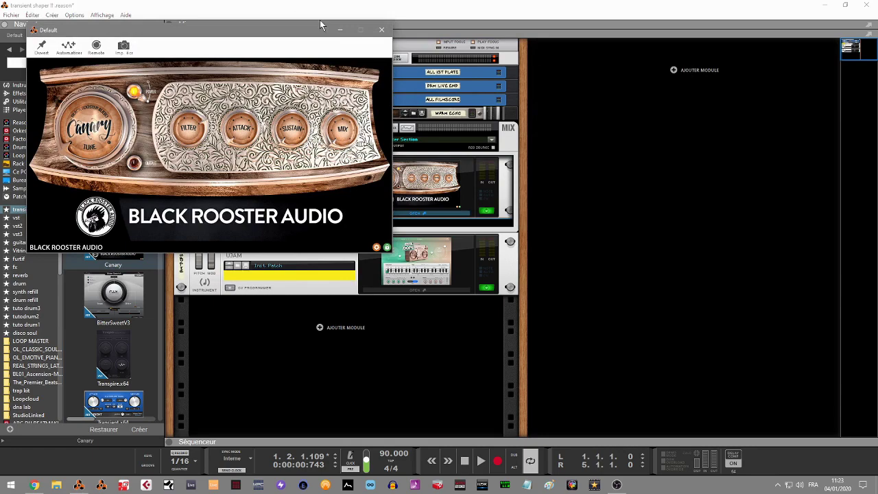
drag(253, 33, 720, 45)
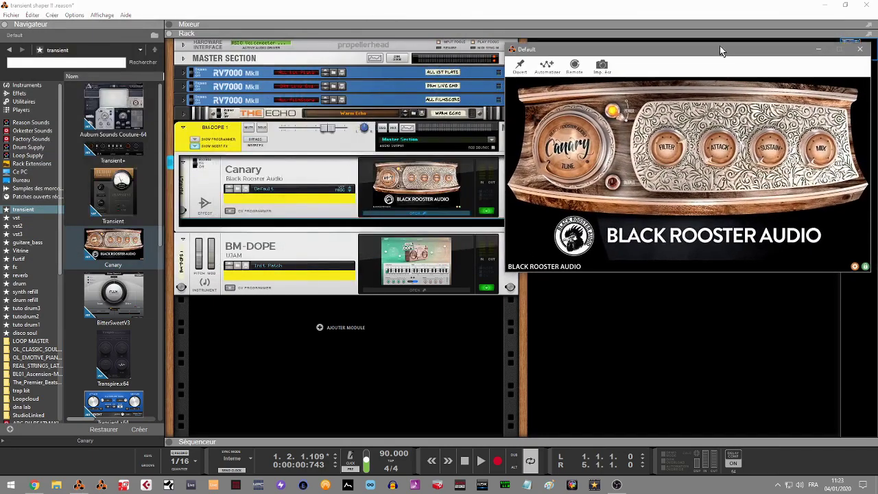
click(519, 62)
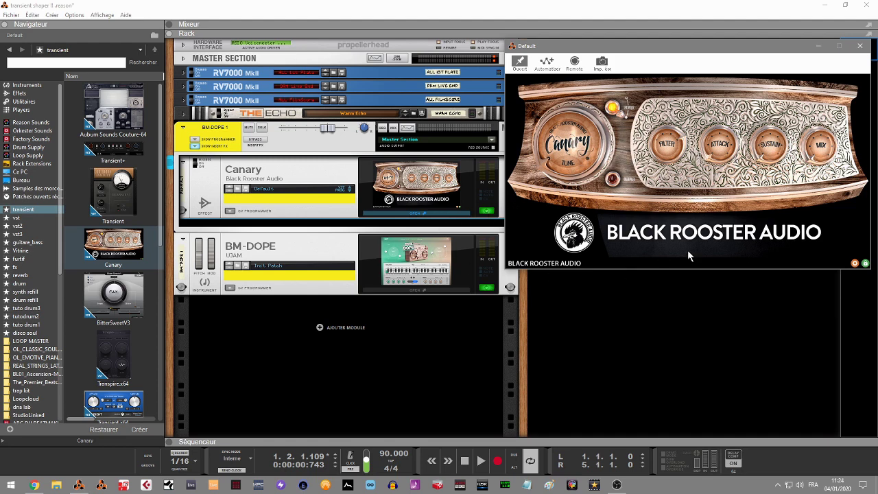
click(648, 332)
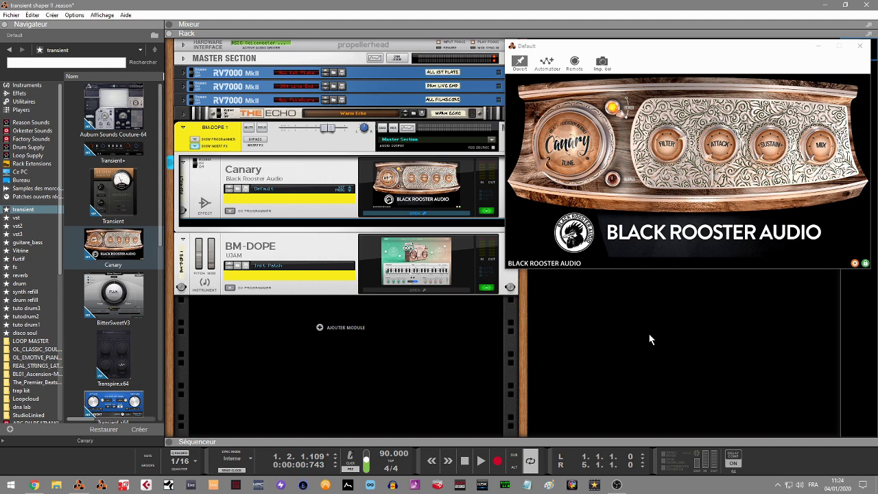
Step: Play the drum loop and try different positions of Canary's Tune control
key(space)
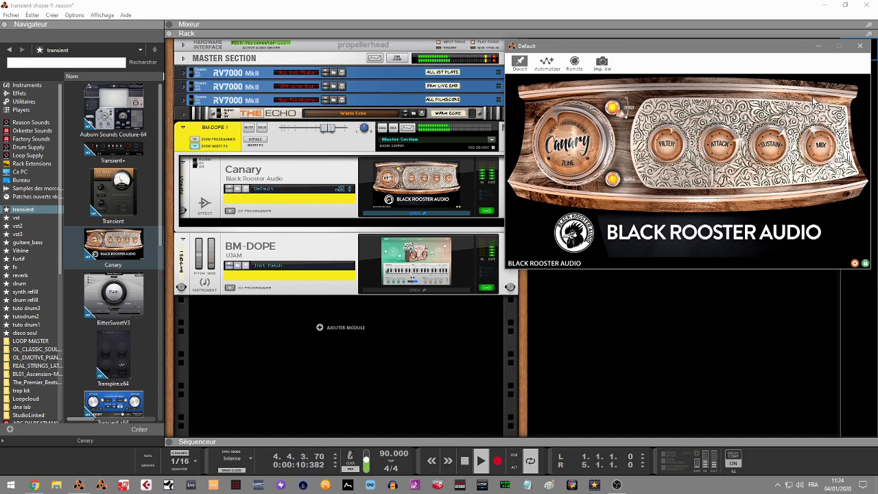
drag(584, 153, 613, 150)
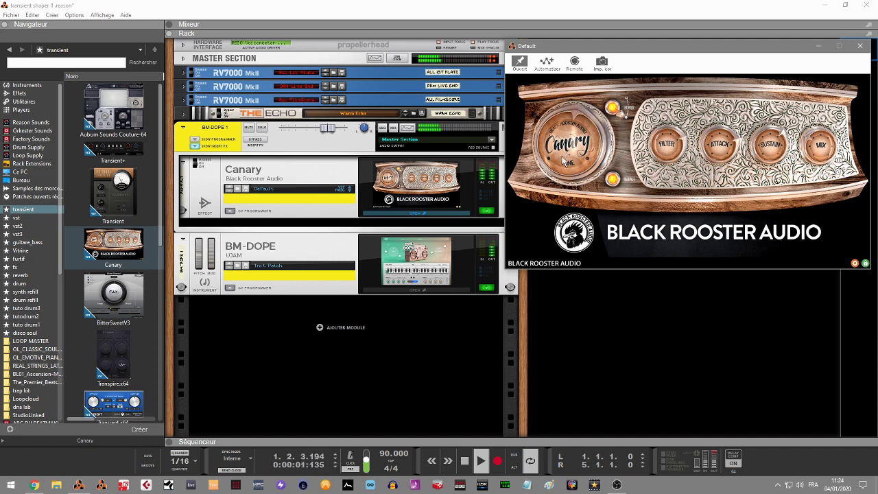
drag(563, 169, 564, 185)
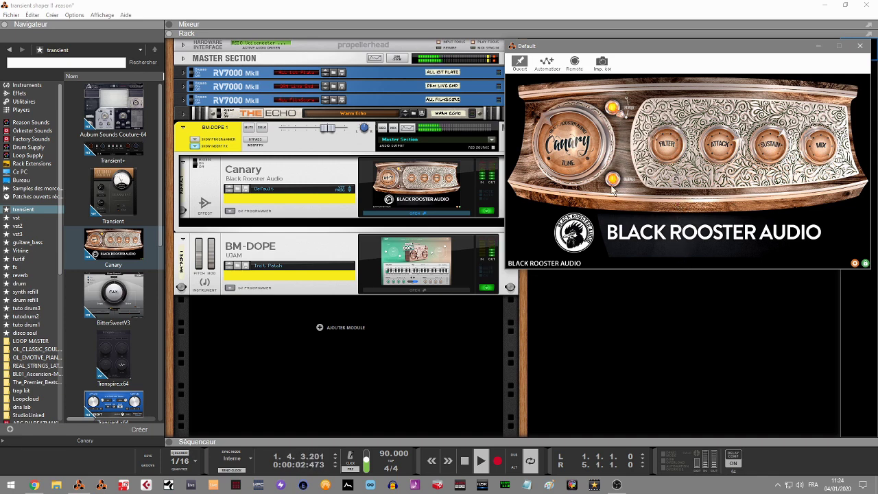
drag(582, 171, 577, 152)
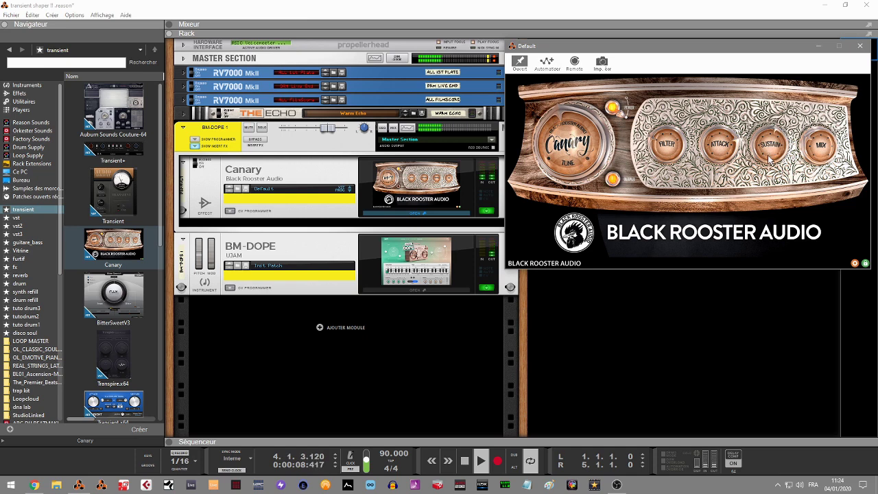
Step: Shape the playing loop with Canary's Sustain and Attack controls, readjusting Tune to suit
drag(768, 180, 768, 191)
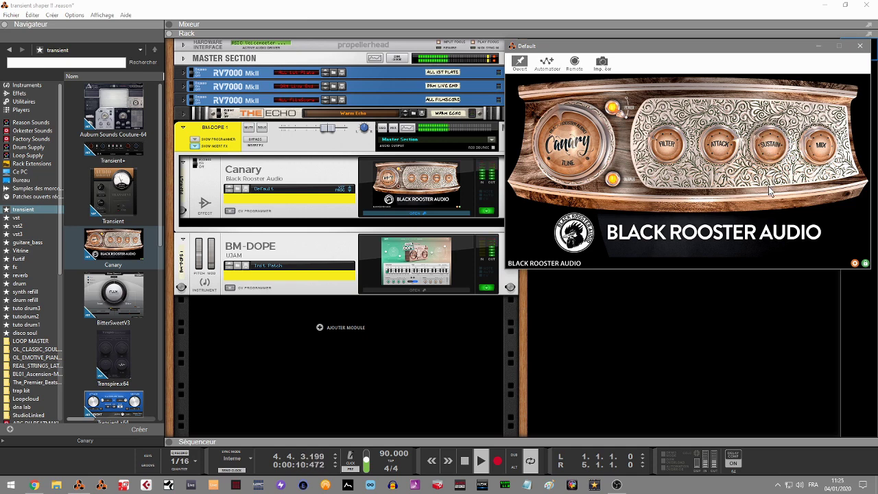
drag(709, 156, 710, 139)
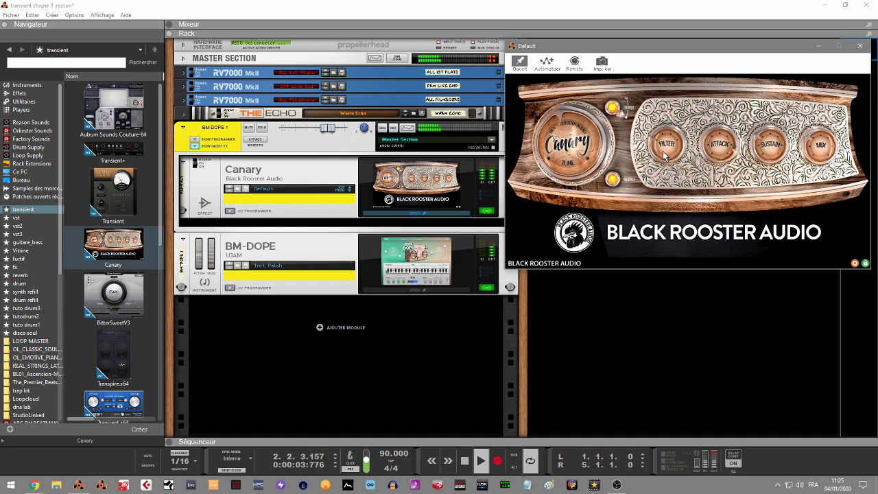
drag(584, 159, 581, 149)
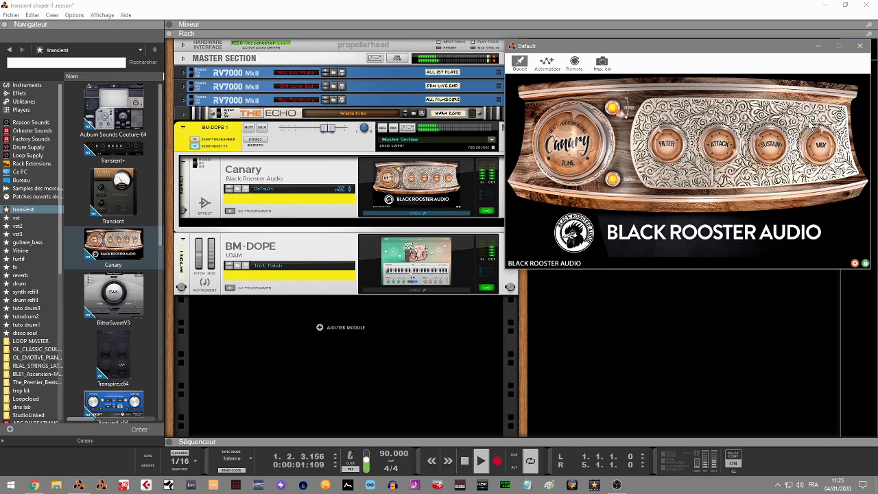
drag(571, 120, 571, 139)
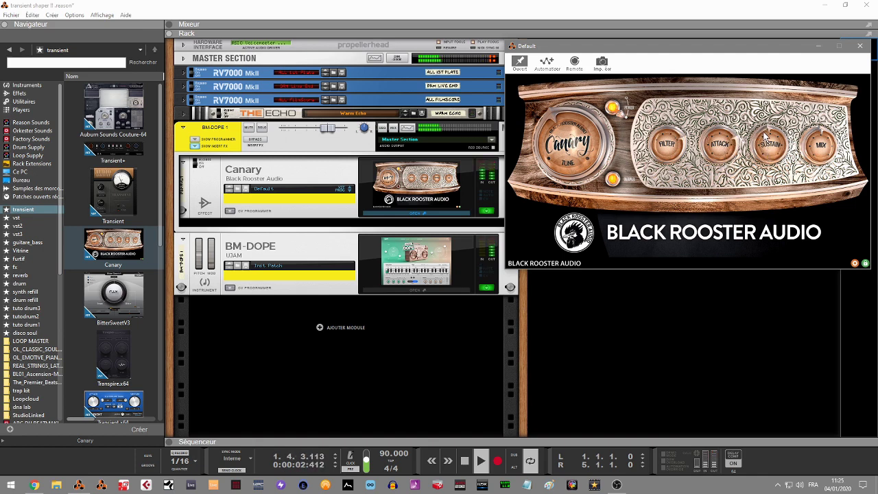
mouse_move(763, 137)
mouse_down()
mouse_move(763, 129)
mouse_move(765, 152)
mouse_up()
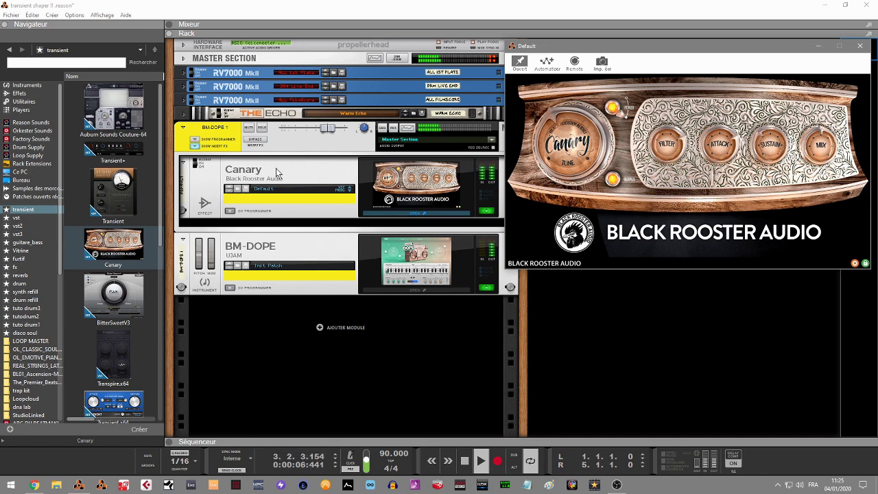
Step: Compare the loop with Canary bypassed and active, readjust its Tune control and stop playback
click(256, 144)
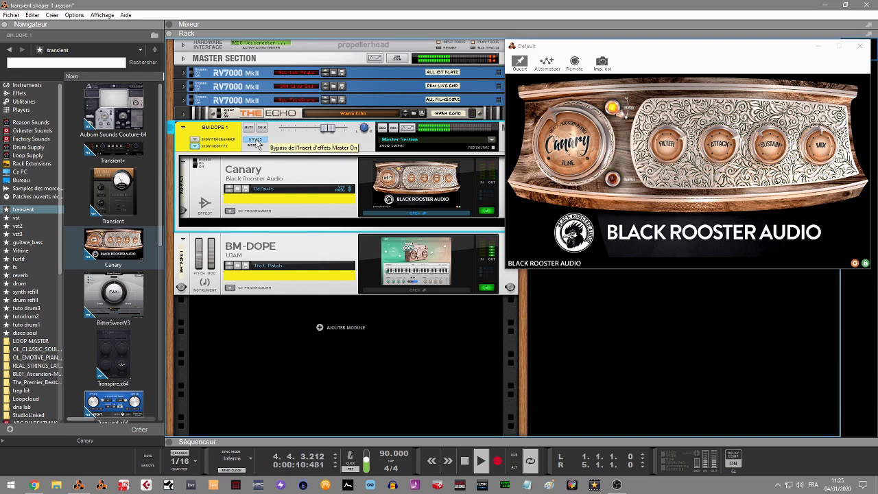
click(255, 140)
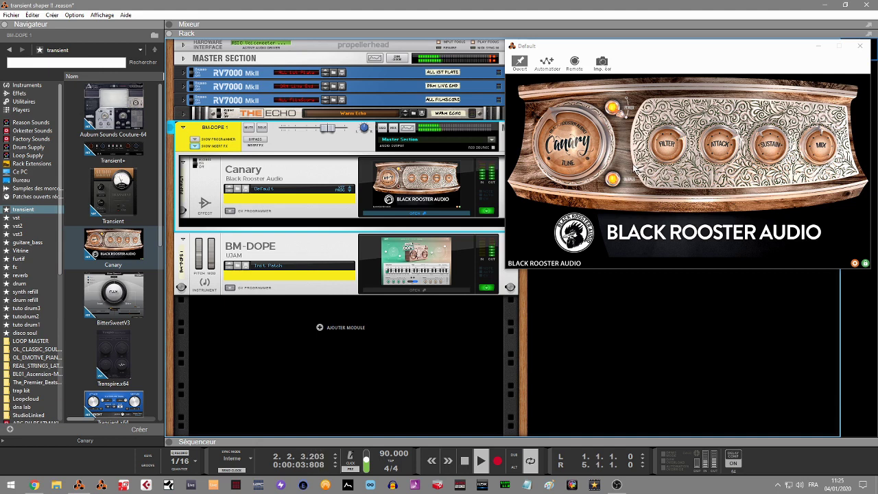
mouse_move(574, 141)
mouse_down()
mouse_move(572, 132)
mouse_move(571, 159)
mouse_up()
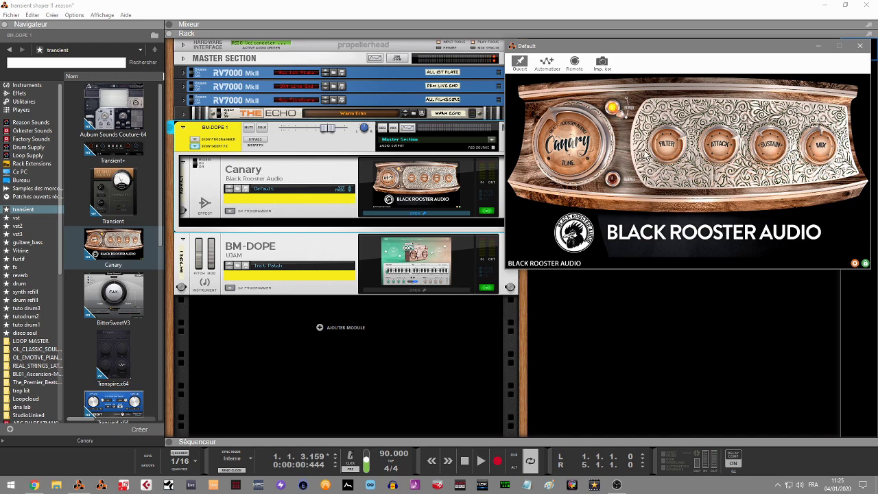
Step: Replace Canary with Flux BitterSweetV3 in the BM-DOPE 1 inserts, and keep its plugin window open beside the rack
drag(112, 296, 293, 185)
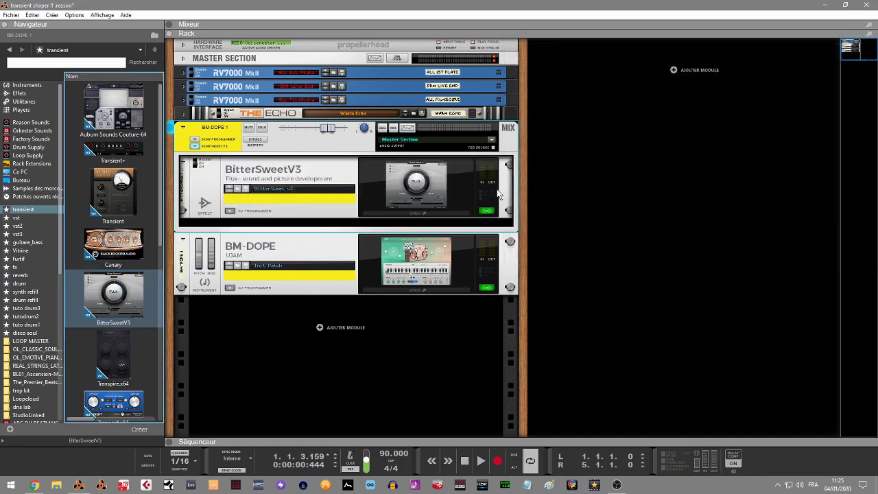
click(425, 213)
drag(129, 27, 626, 48)
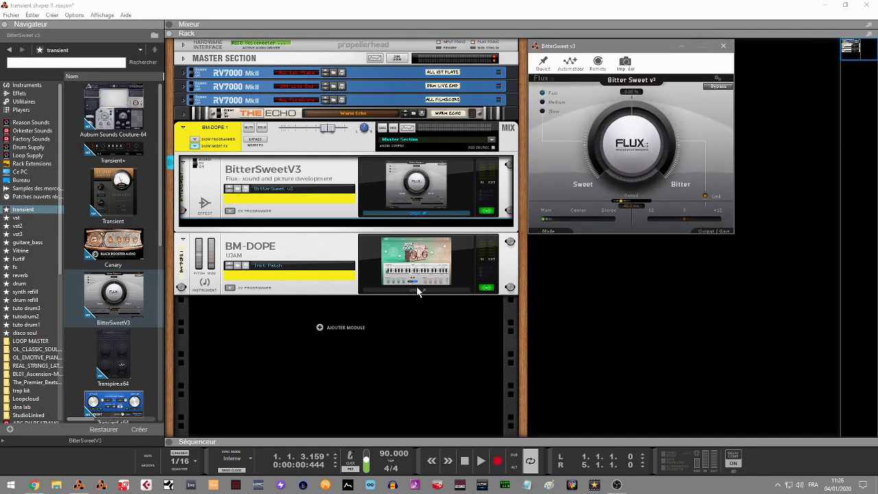
click(340, 364)
Step: Play the drum loop, turn off Bitter Sweet's output gain Link and set the main knob to about 42.5% toward Bitter
key(space)
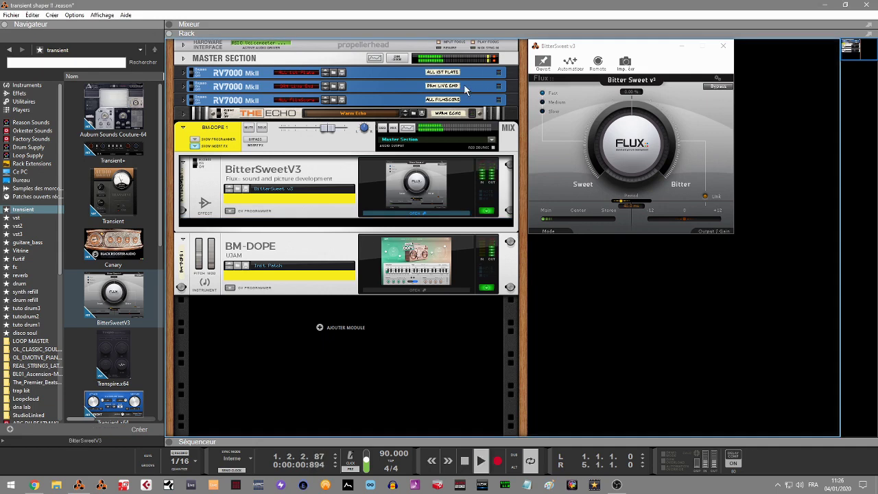
click(702, 200)
drag(627, 155, 593, 2)
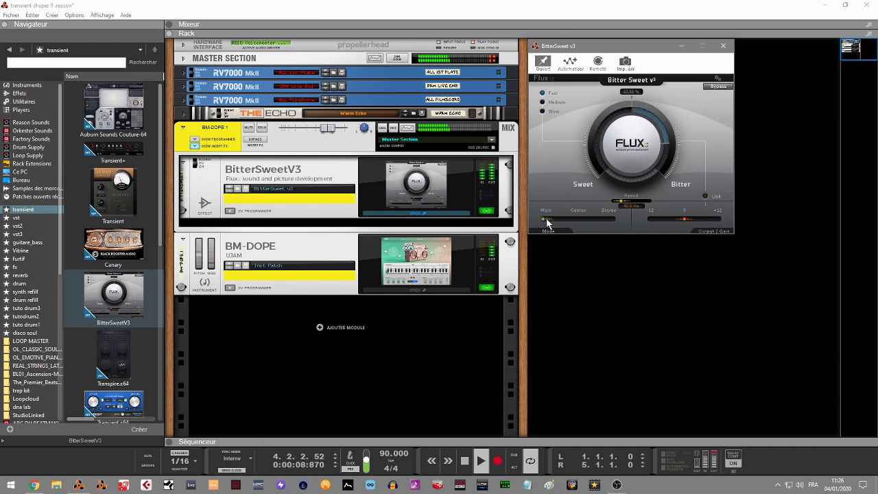
Step: Switch Bitter Sweet's mode to Center and turn its main knob toward Sweet while the loop plays
drag(546, 220, 602, 225)
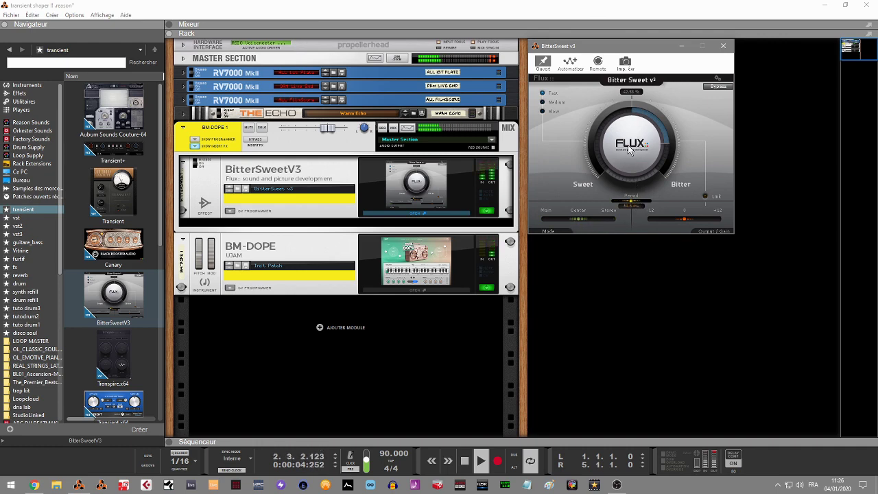
drag(629, 142, 685, 444)
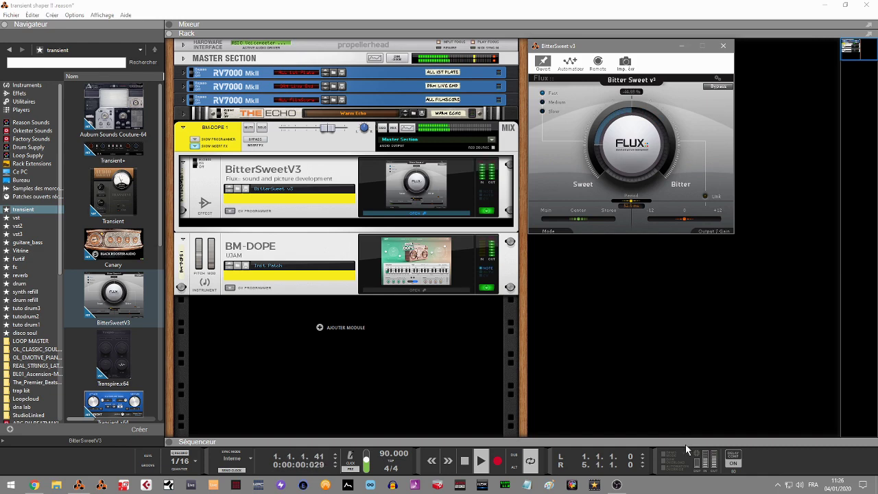
Step: Compare the loop with Bitter Sweet bypassed and active at the Sweet setting and at about 53.6% toward Bitter, and stop playback
click(261, 145)
click(261, 144)
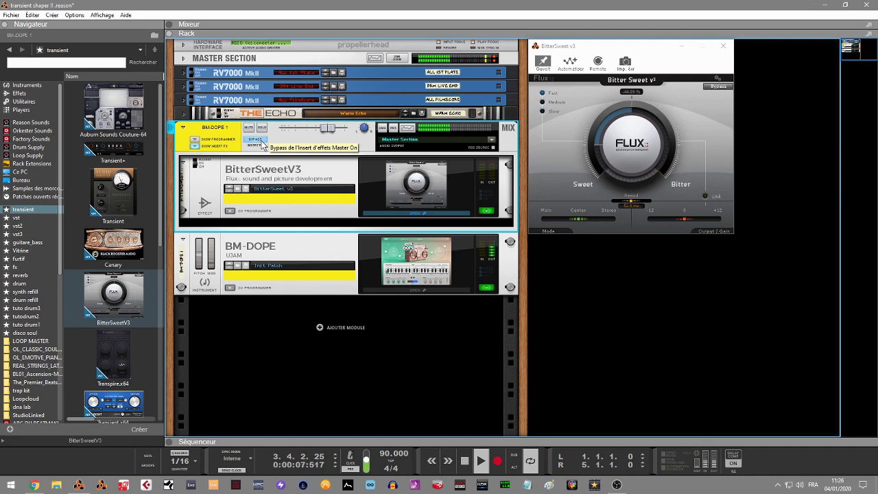
drag(639, 151, 628, 63)
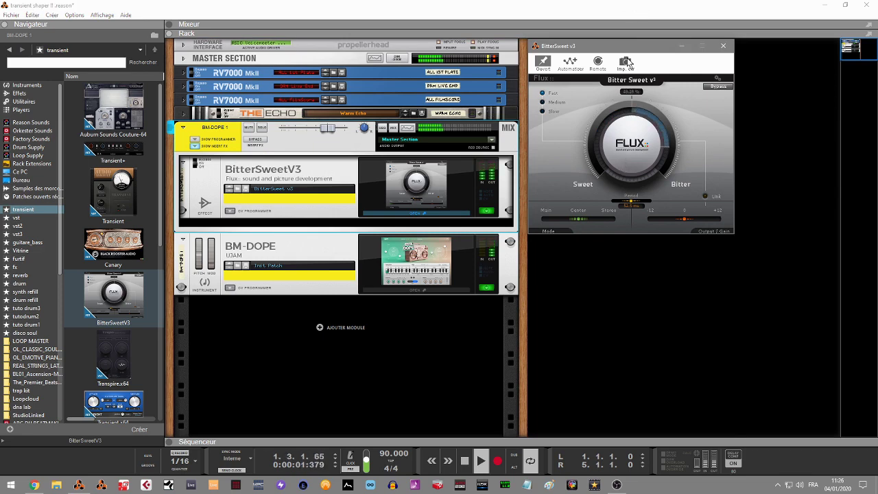
click(257, 142)
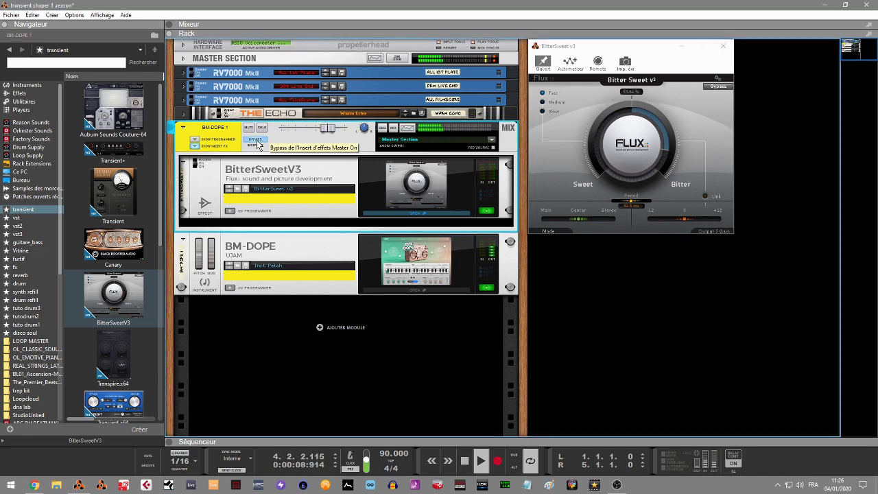
click(258, 142)
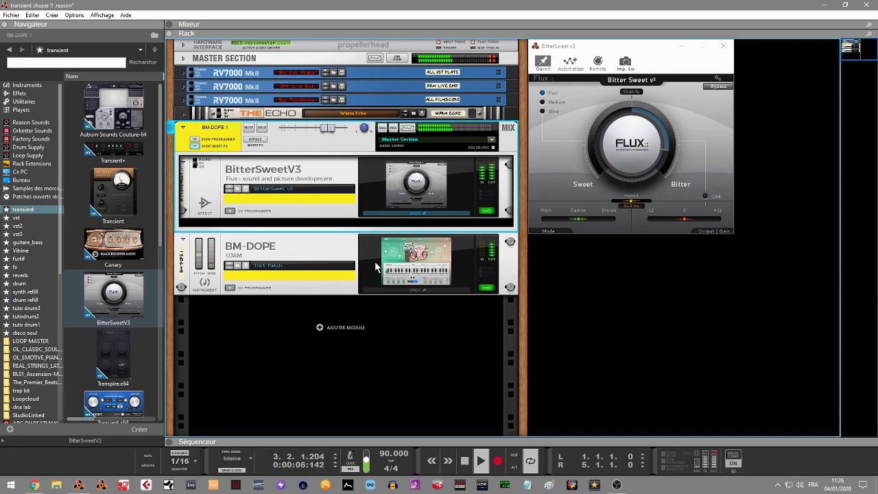
key(space)
Step: Replace BitterSweetV3 with Transpire.x64 in the BM-DOPE 1 inserts, and keep its plugin window open beside the rack
click(96, 302)
drag(107, 363, 398, 193)
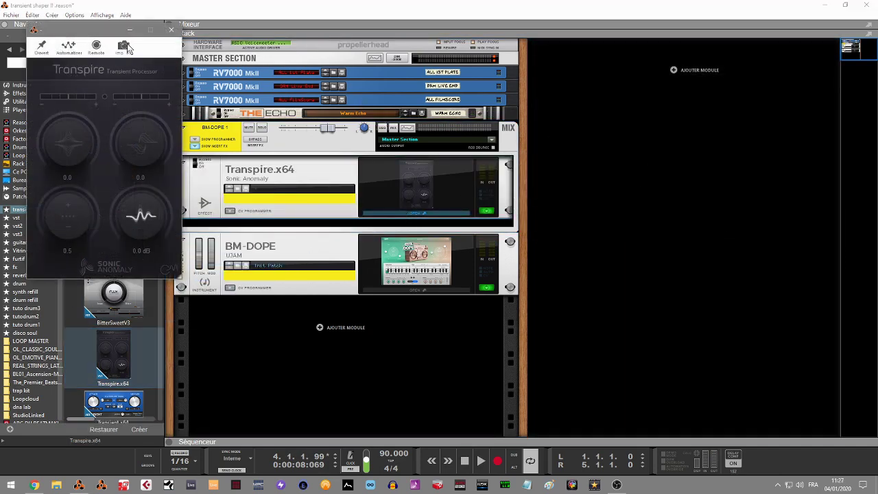
drag(86, 34, 588, 49)
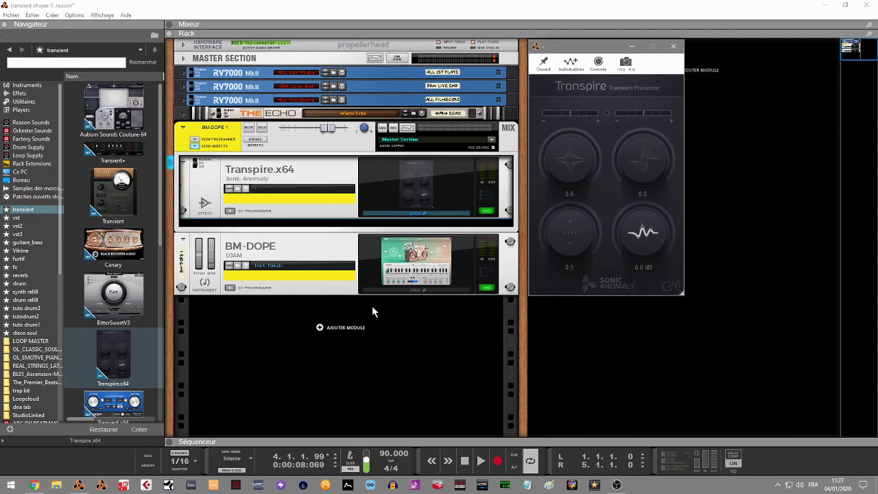
click(542, 61)
click(434, 348)
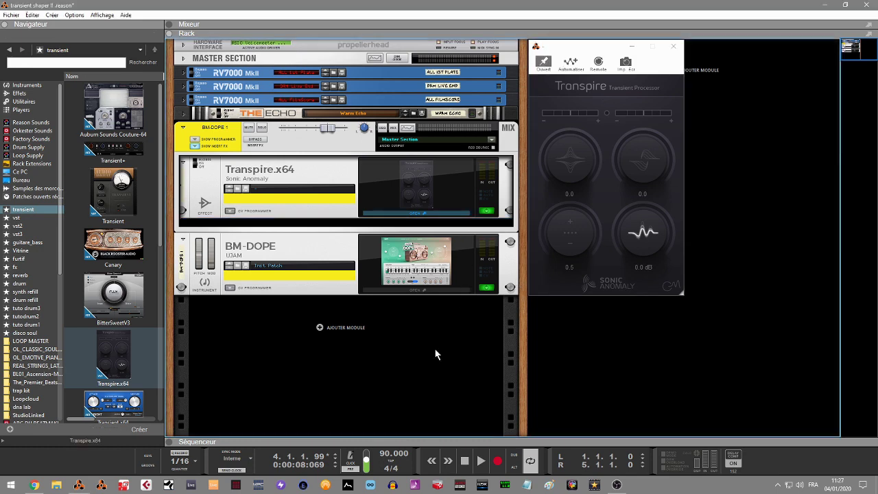
Step: Play the loop, switch BM-DOPE to the next drum Style and close its plugin window
key(space)
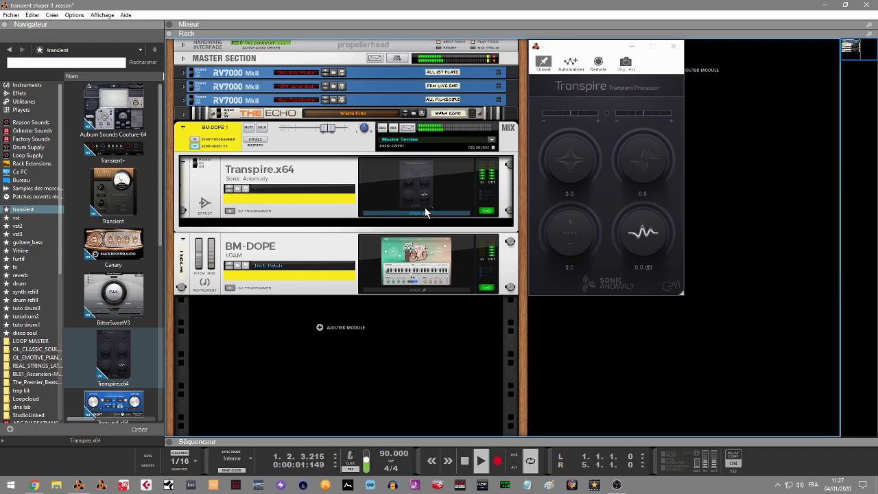
click(426, 287)
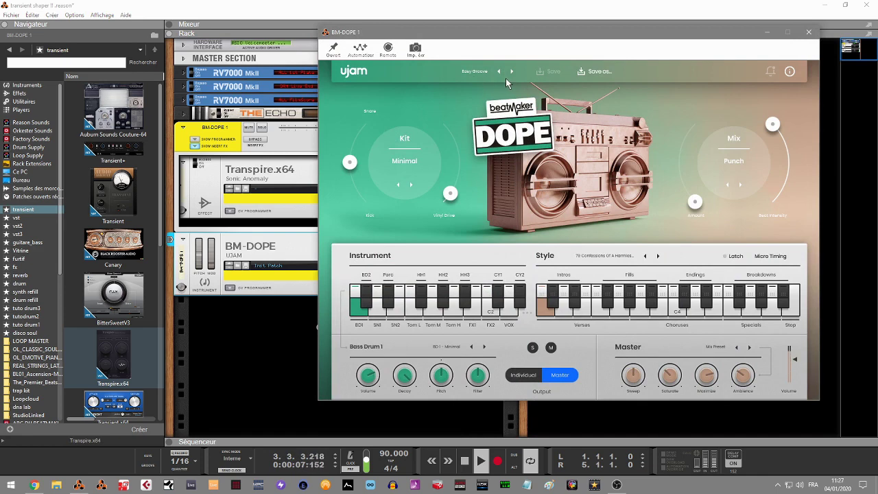
click(656, 257)
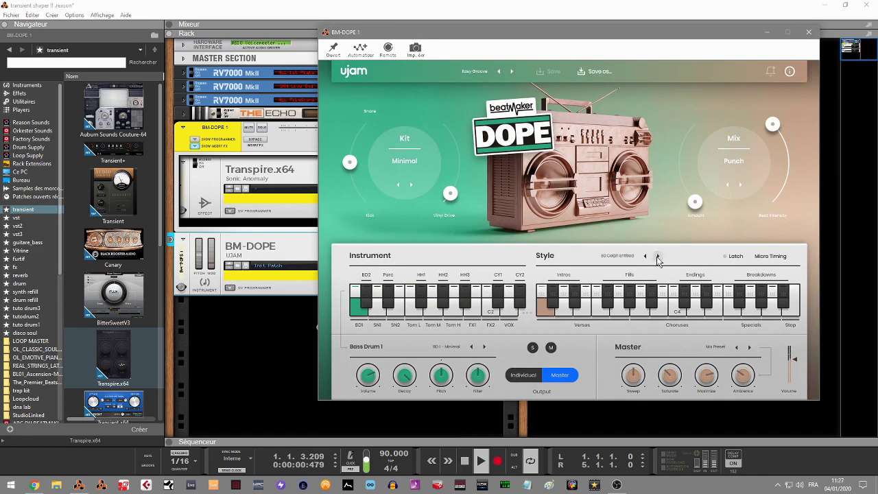
click(808, 32)
Step: Set Transpire's upper two knobs to 7.1 and -4.9 and its lower two to 0.6 and 1.0 dB while the loop plays
drag(565, 162, 566, 96)
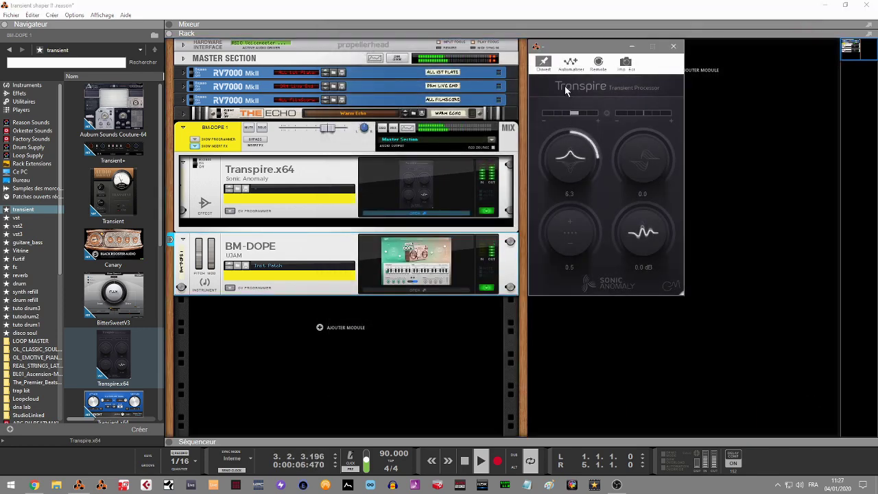
drag(643, 162, 644, 222)
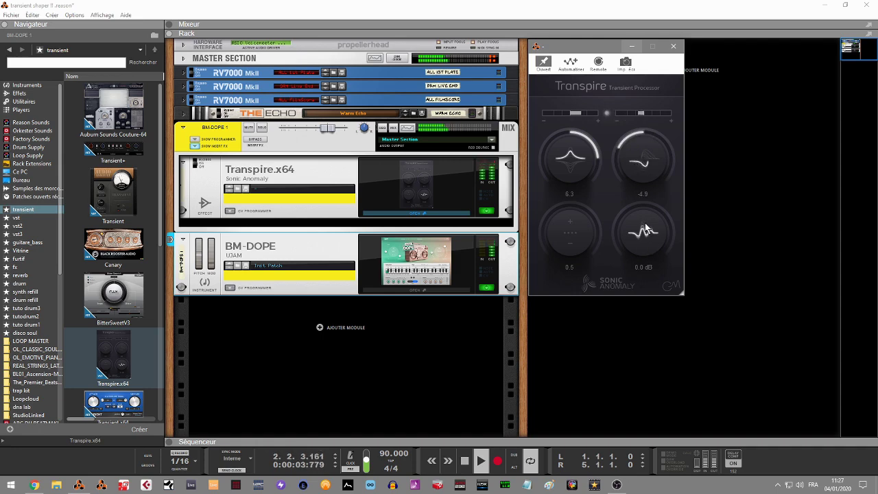
drag(566, 241, 571, 209)
drag(631, 238, 628, 224)
click(570, 170)
drag(571, 170, 571, 162)
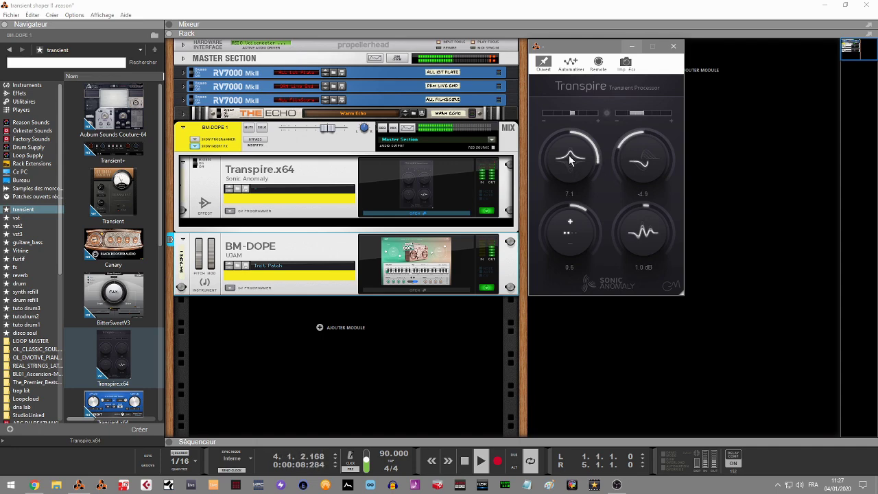
Step: Compare the loop with Transpire bypassed and active, before and after changing its upper-right knob to 4.5
click(253, 143)
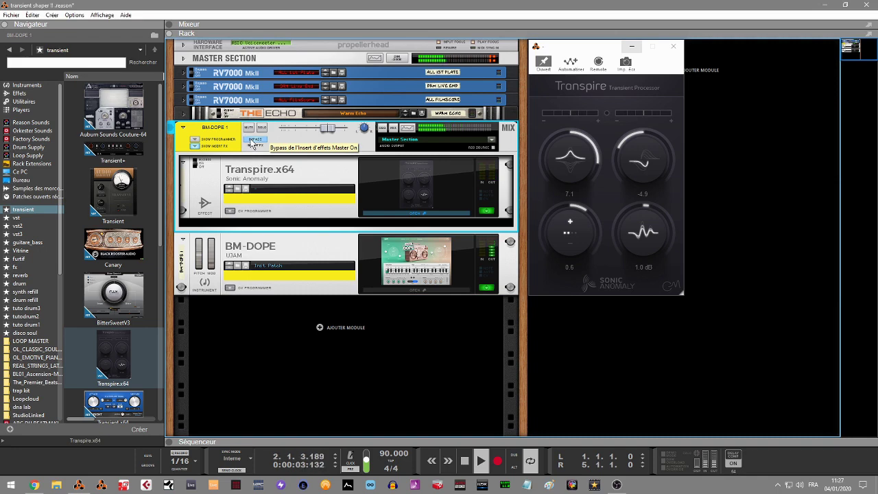
click(252, 142)
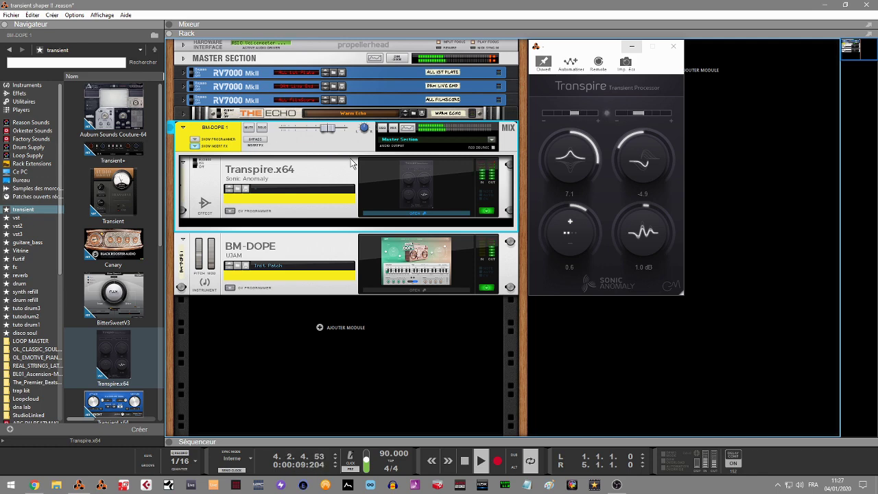
click(647, 73)
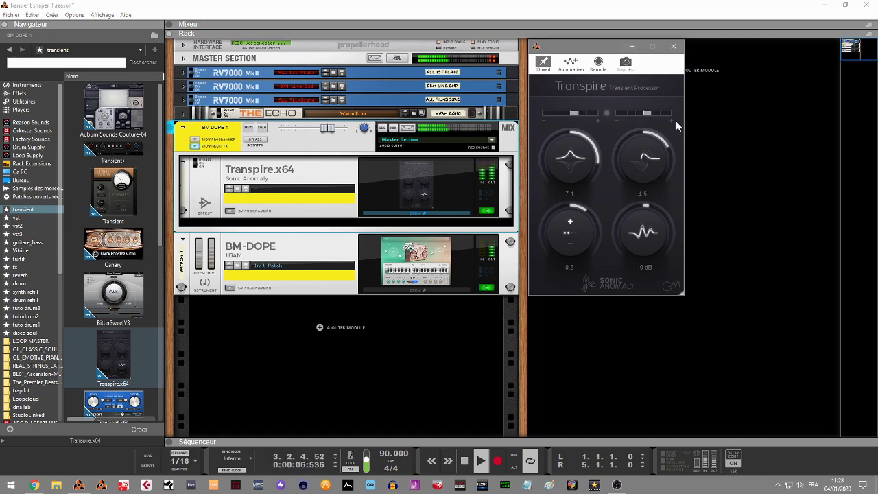
click(254, 142)
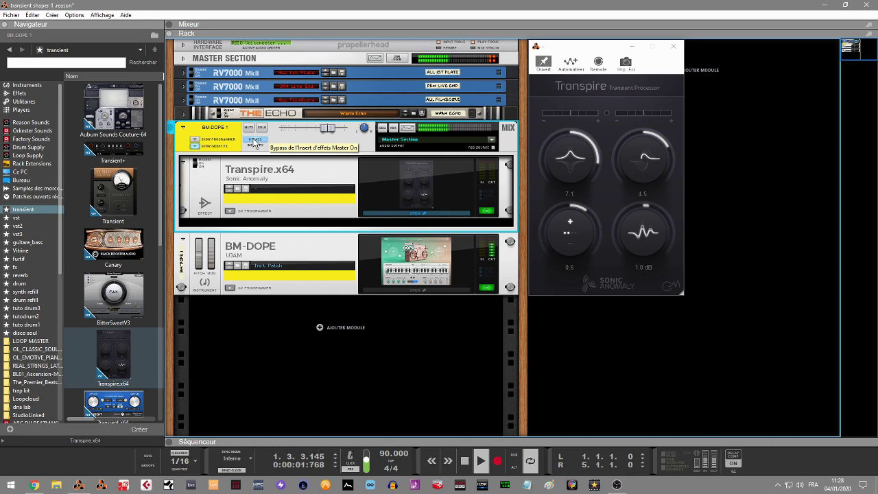
click(254, 141)
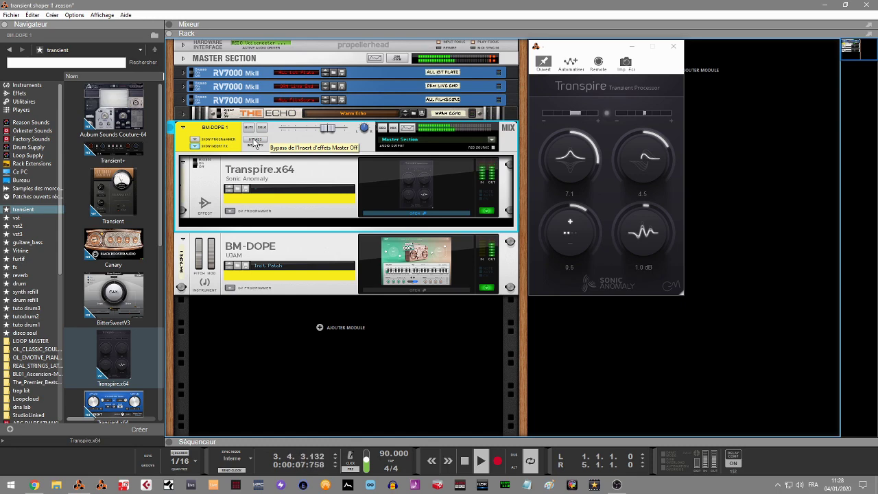
Step: Replace Transpire with Transient x64 in the BM-DOPE 1 inserts, and keep its plugin window open beside the rack
drag(113, 403, 406, 182)
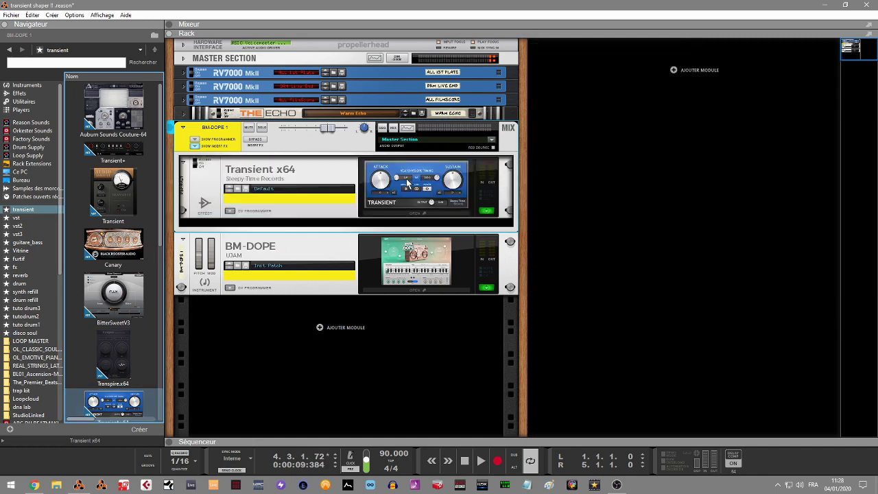
click(418, 216)
drag(127, 22, 631, 44)
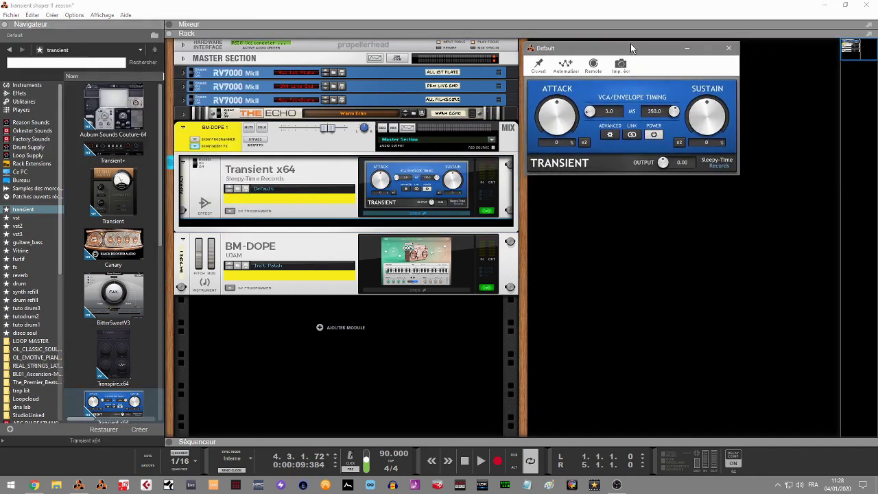
click(539, 65)
click(601, 317)
Step: Play the loop and set Transient's Attack to 83% and its Sustain to -81%, trying a higher Sustain first
key(space)
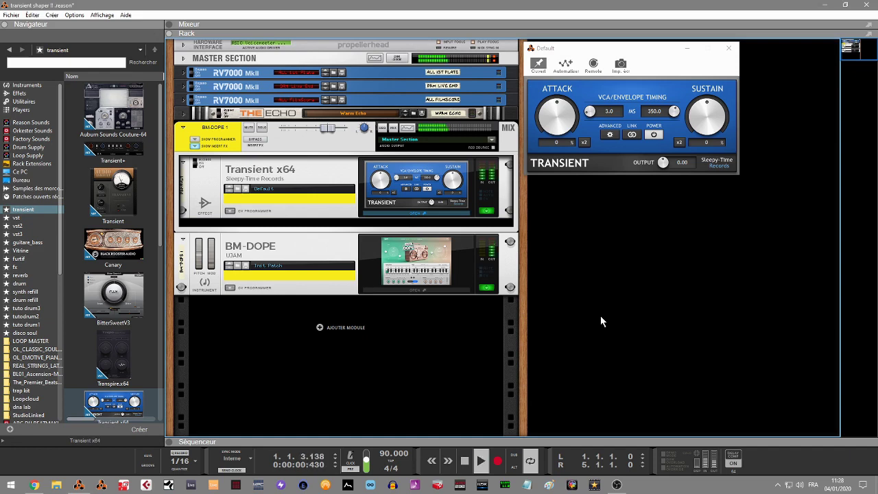
drag(559, 129, 540, 49)
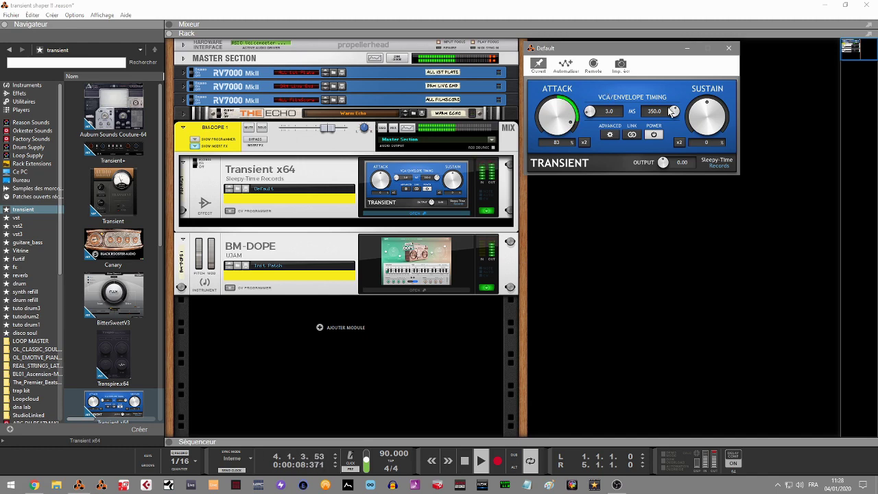
drag(704, 115, 709, 37)
drag(713, 103, 713, 193)
Step: Show Transient's advanced settings, set the detection range to -22.2 low and -2.2 high, and try the HP and LP detection filters
click(609, 134)
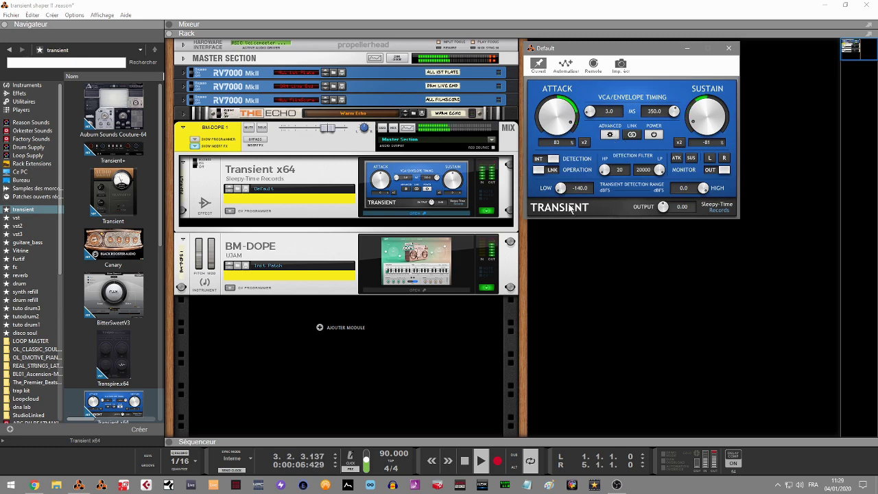
drag(561, 189, 562, 159)
mouse_move(702, 187)
mouse_down()
mouse_move(703, 212)
mouse_move(702, 190)
mouse_up()
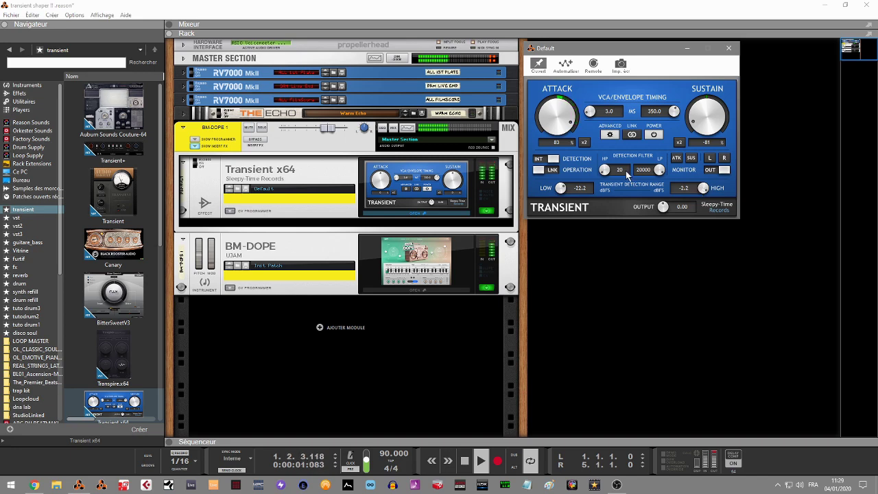
drag(605, 171, 610, 189)
mouse_move(658, 169)
mouse_down()
mouse_move(663, 209)
mouse_move(659, 171)
mouse_up()
Step: Compare against the bypassed loop, raise Transient's Sustain to 77% and widen its detection range to -84.7 low and 0.0 high
click(259, 142)
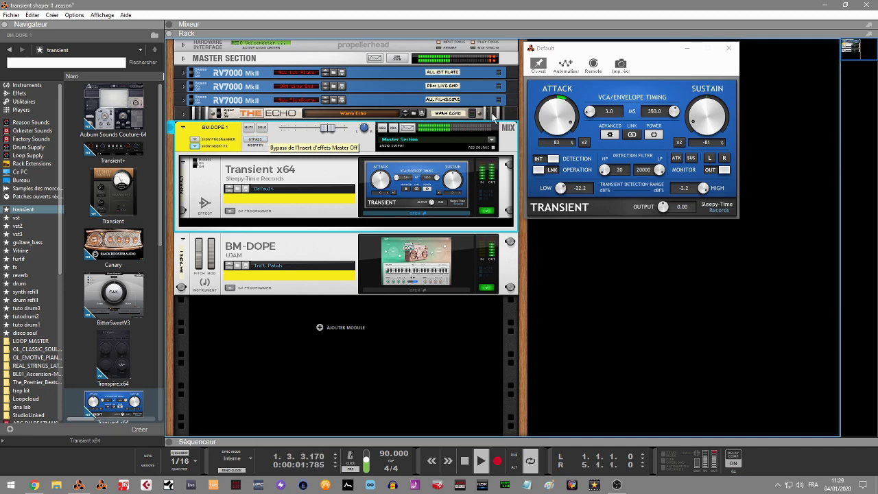
click(694, 73)
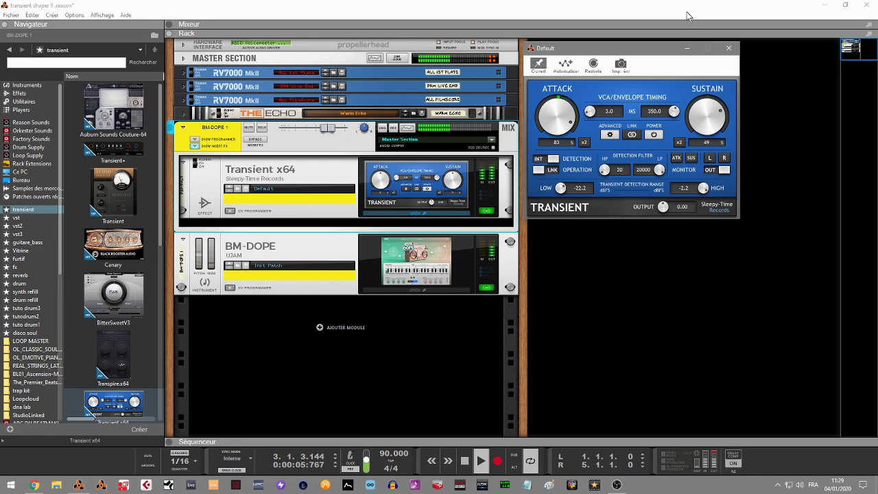
drag(710, 144, 702, 106)
drag(703, 198, 704, 217)
drag(561, 189, 563, 233)
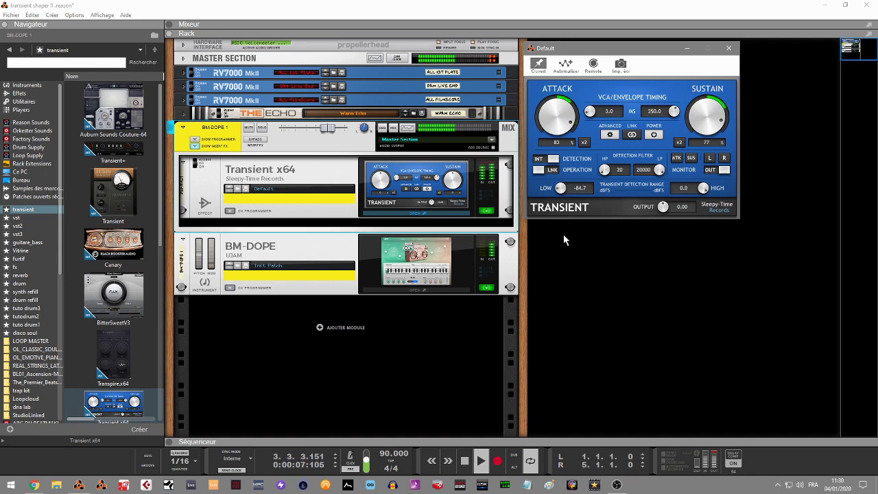
Step: Compare the loop with Transient bypassed and active, reduce its Sustain to 50% and stop playback
click(260, 145)
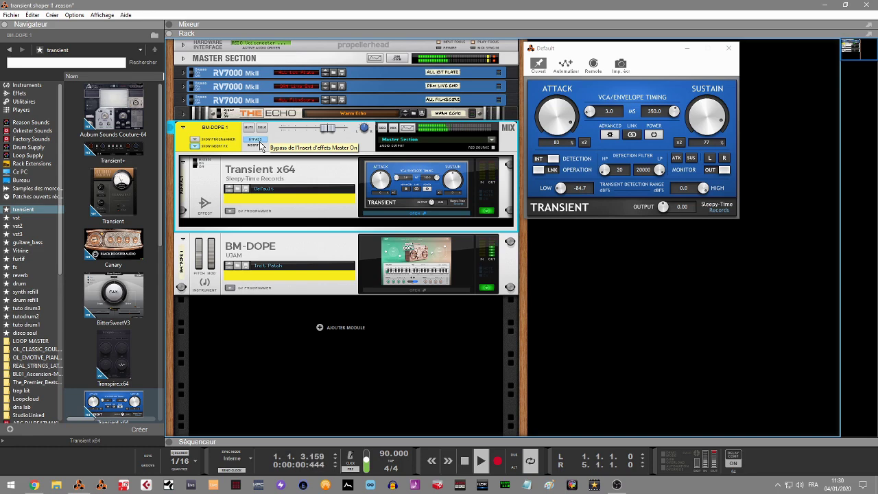
click(263, 146)
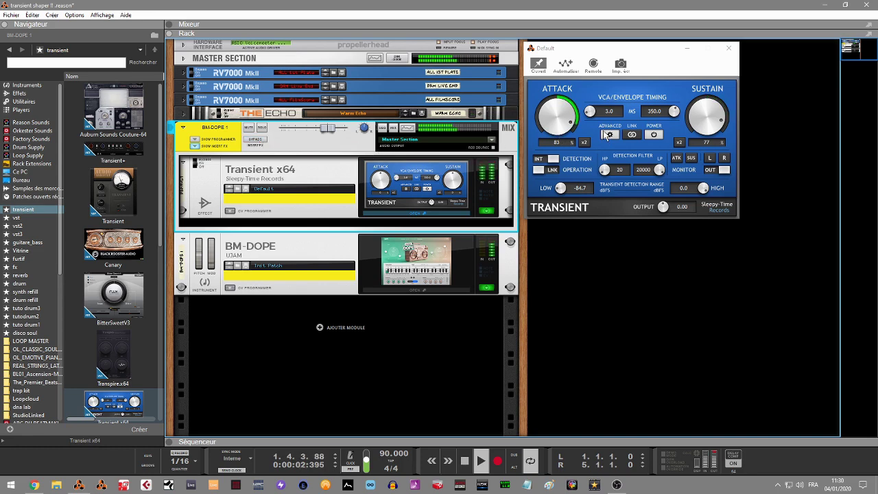
drag(711, 118, 719, 141)
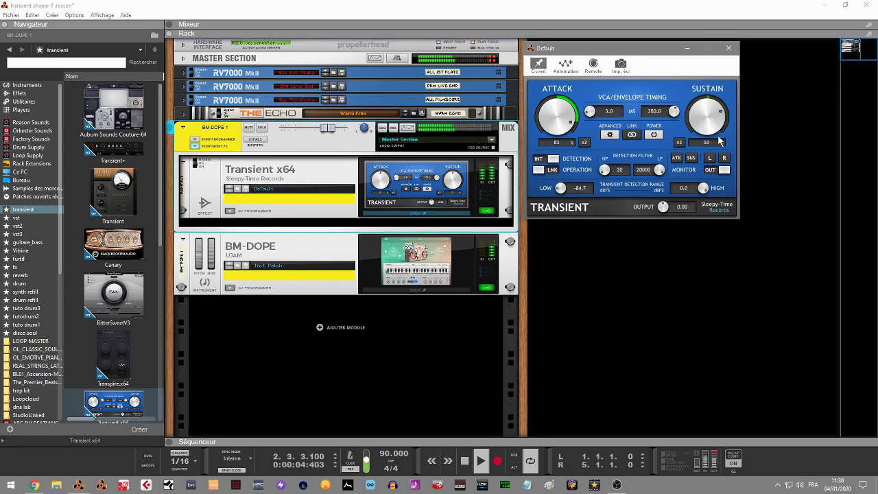
key(space)
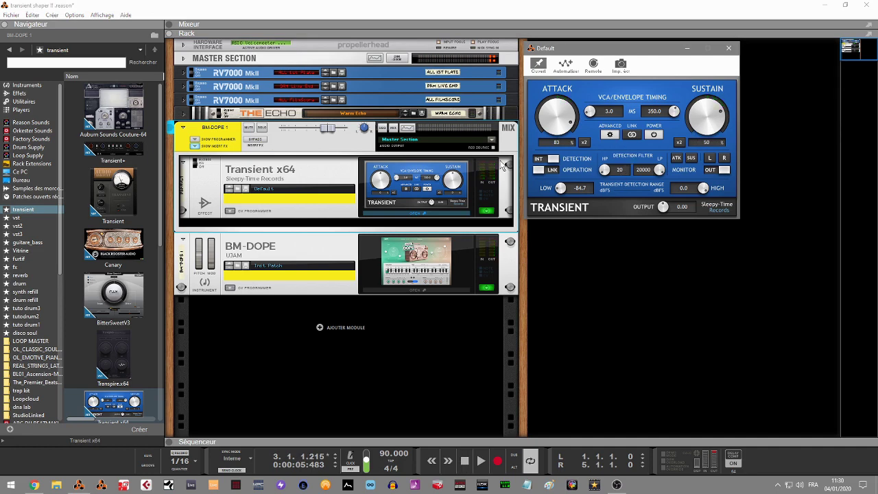
Step: Replace Transient x64 with kHs Transient Shaper in the BM-DOPE 1 inserts, and place its plugin window beside the rack
drag(159, 199, 168, 288)
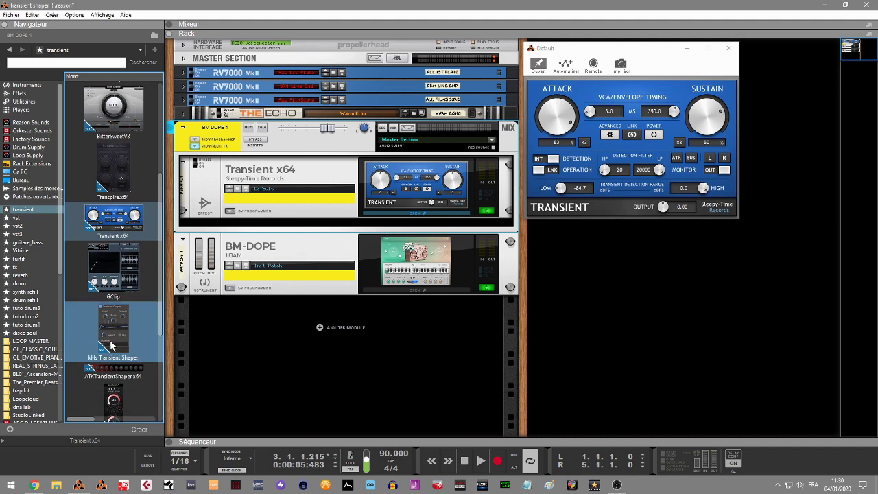
drag(109, 343, 312, 201)
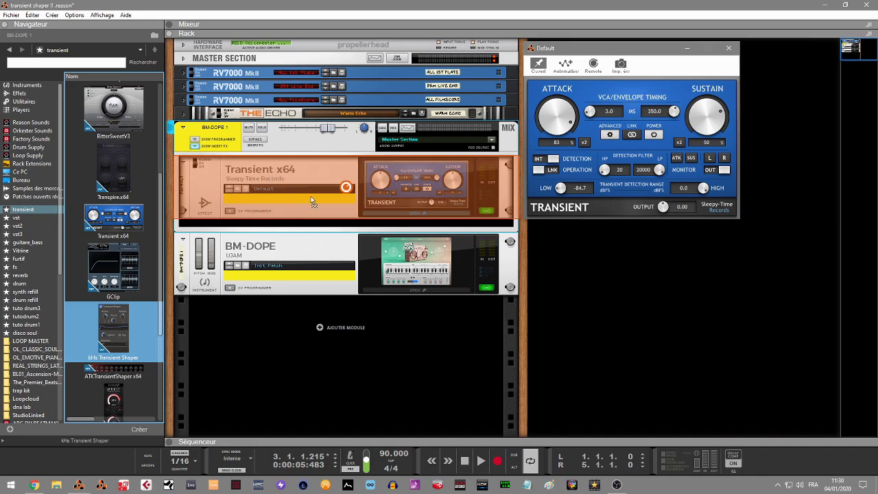
drag(499, 188, 445, 209)
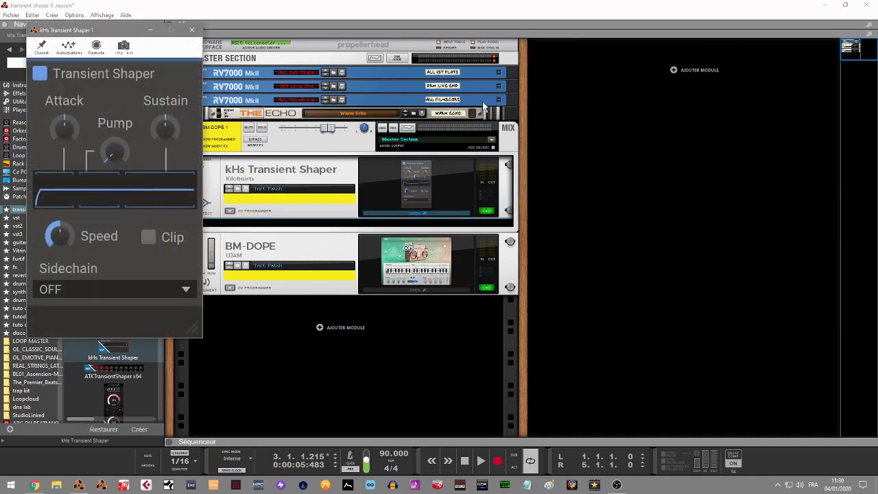
drag(96, 32, 598, 48)
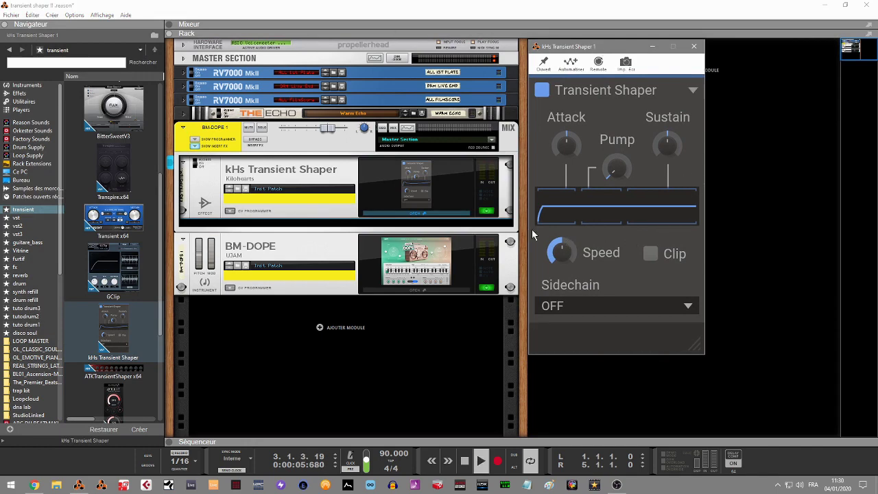
Step: Start loop playback and reopen the kHs Transient Shaper window from its rack device
right_click(381, 338)
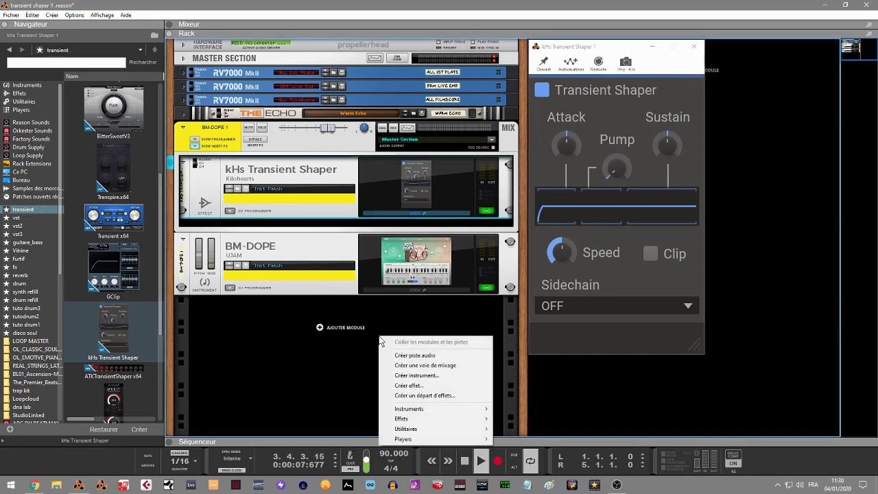
click(427, 308)
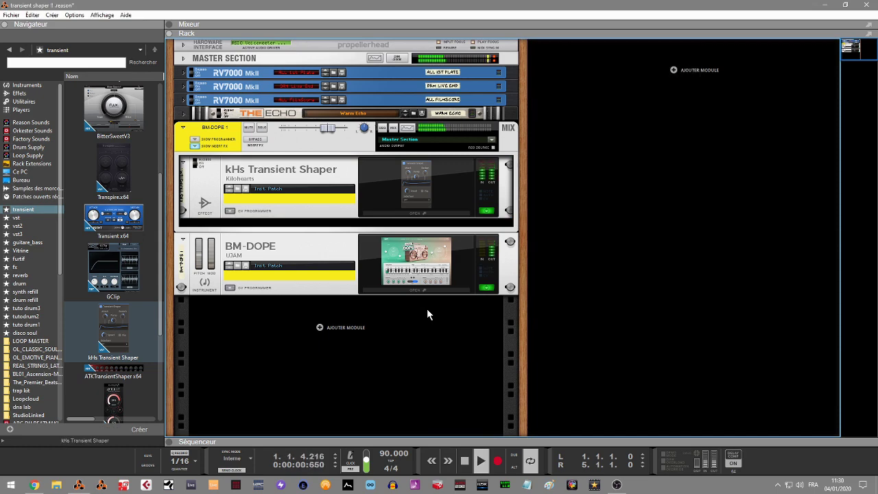
click(419, 213)
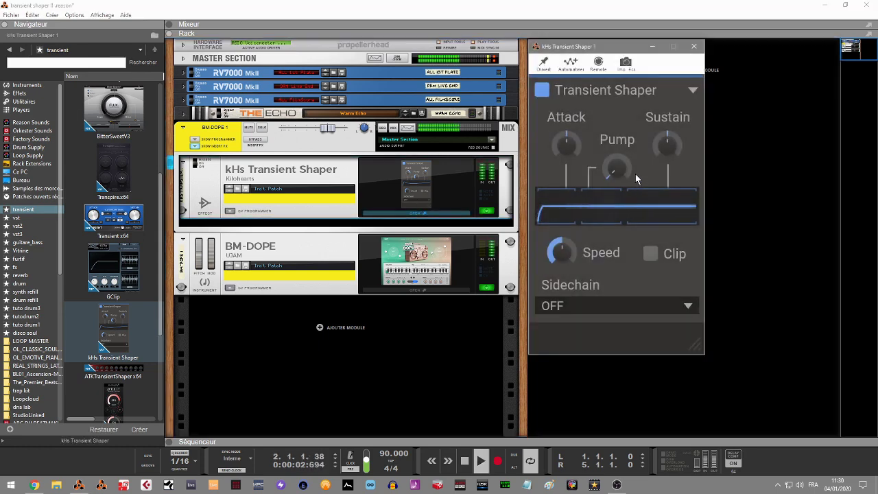
Step: Raise kHs Transient Shaper's Attack and Pump, enable Clip and bring Sustain below its centre position
drag(566, 144, 566, 116)
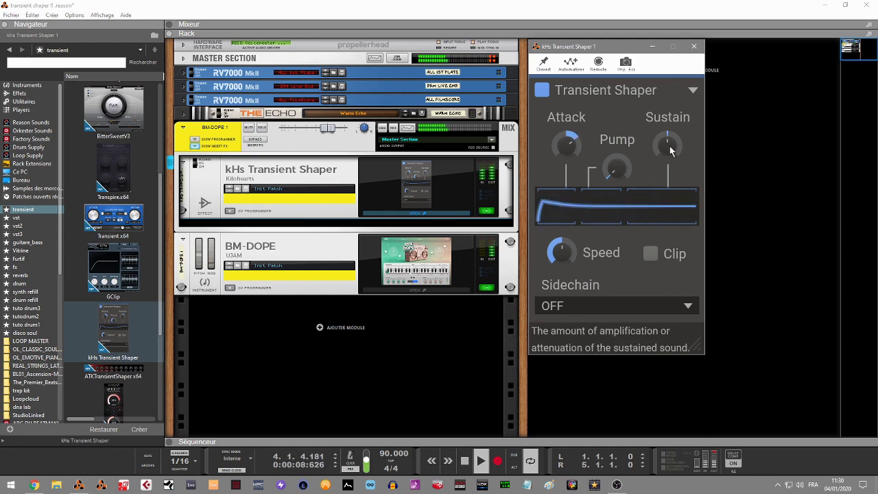
drag(670, 149, 670, 127)
click(650, 253)
drag(615, 170, 566, 133)
drag(667, 144, 667, 179)
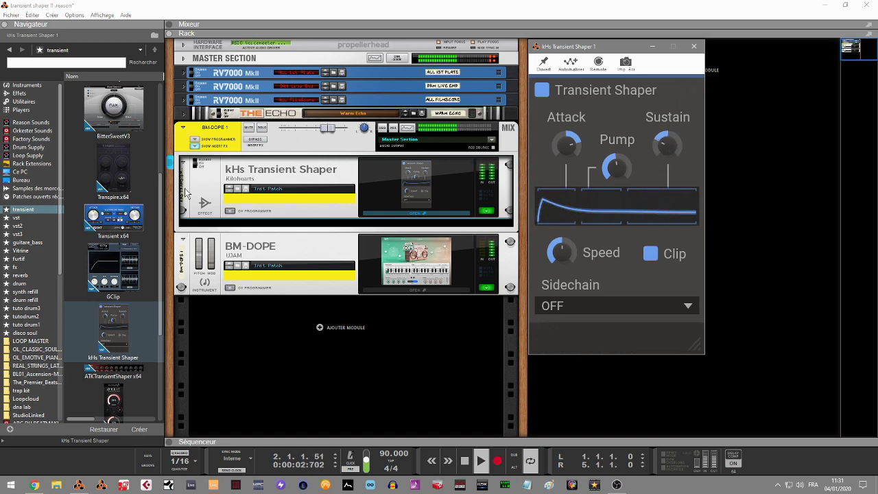
Step: Compare the loop with kHs Transient Shaper bypassed and active, readjust its Sustain and stop playback
click(255, 145)
click(256, 145)
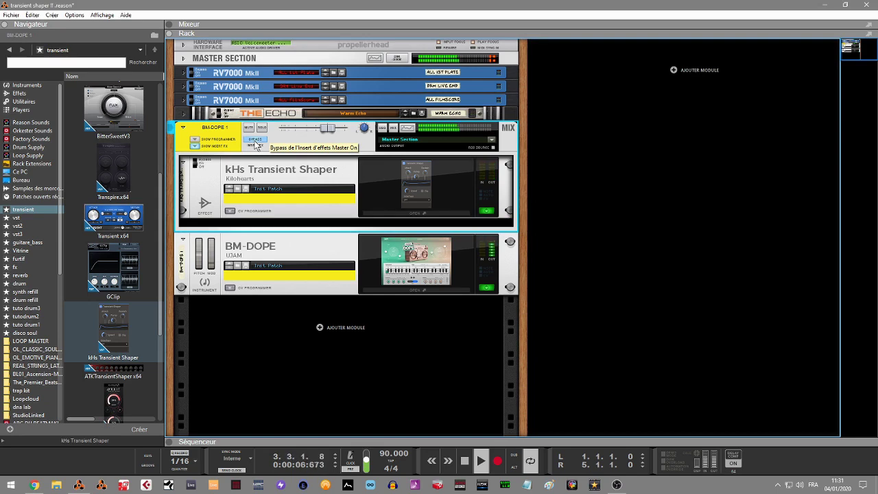
click(446, 216)
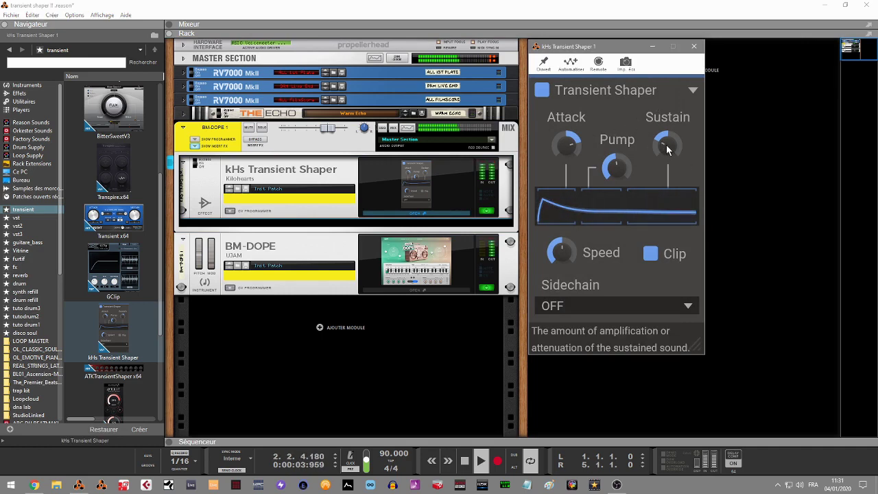
mouse_move(667, 149)
mouse_down()
mouse_move(666, 104)
mouse_move(666, 160)
mouse_up()
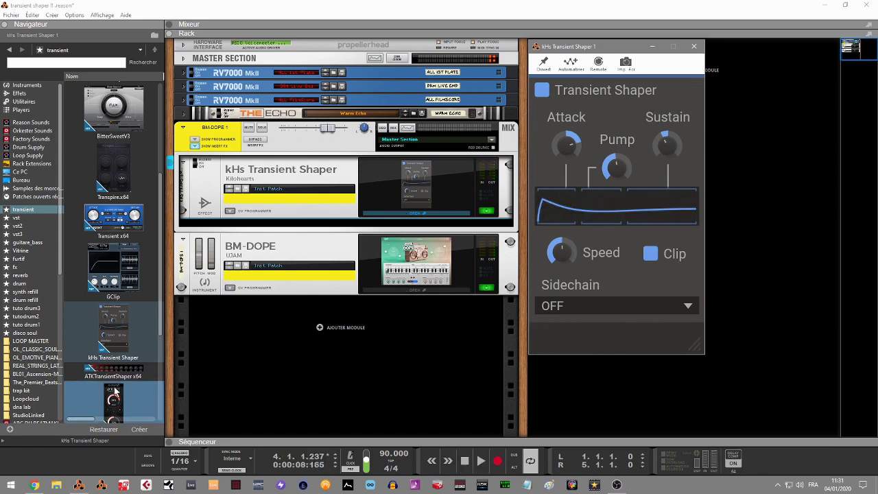
Step: Replace kHs Transient Shaper with Orbit in the BM-DOPE 1 inserts, and pin its plugin window open beside the rack
drag(113, 405, 316, 195)
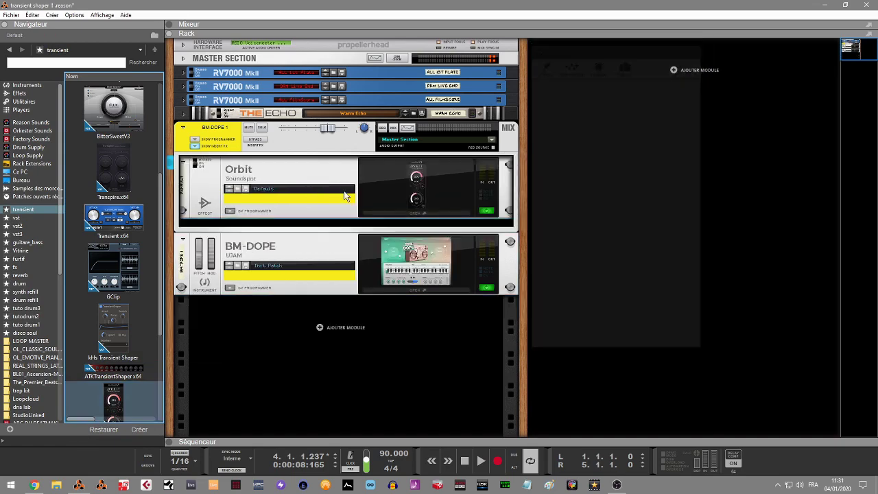
click(414, 214)
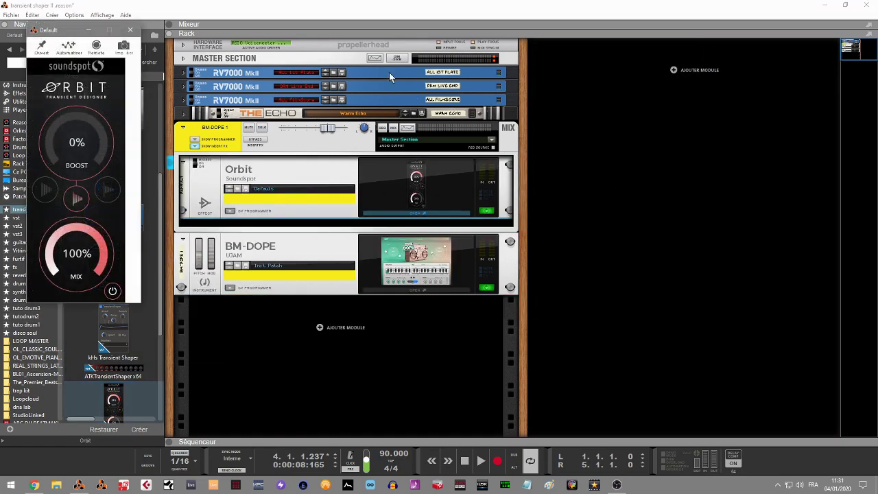
drag(68, 32, 573, 51)
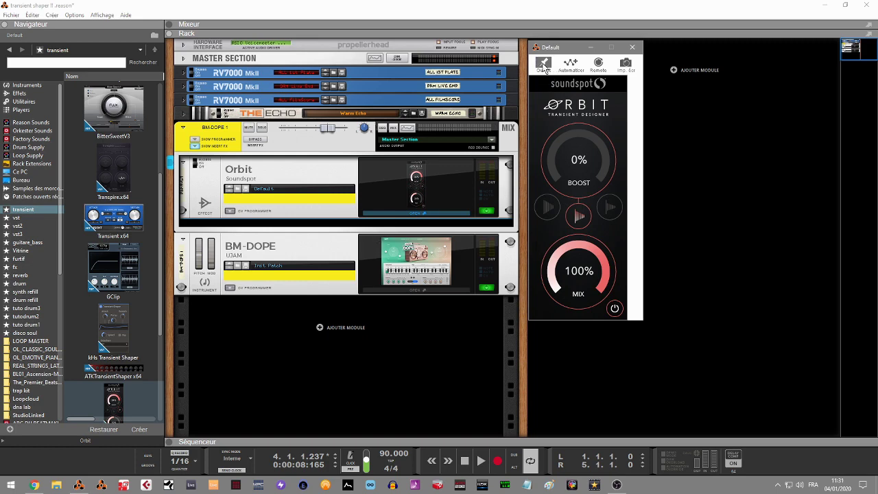
Step: Play the drum loop and raise Orbit's Boost to 54%
right_click(412, 336)
key(Escape)
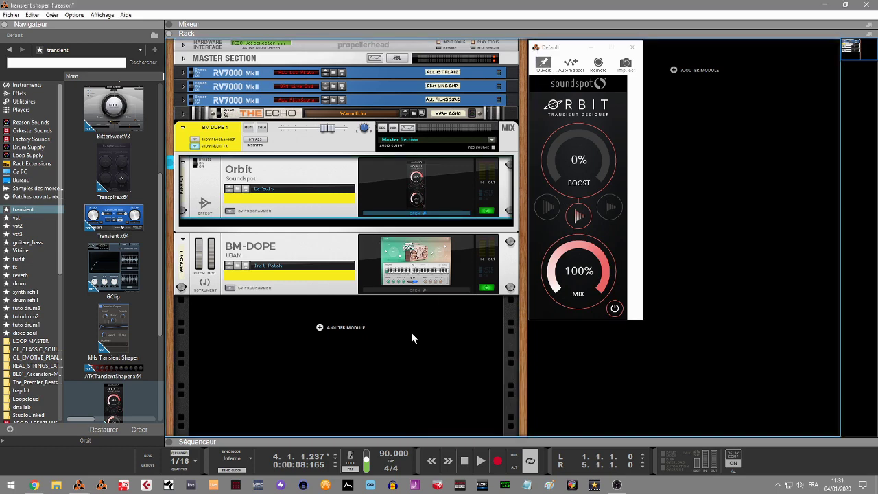
key(space)
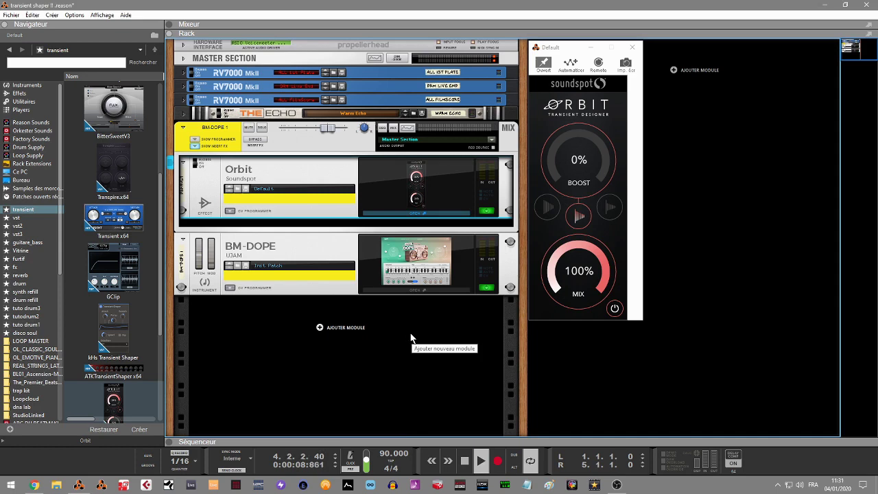
right_click(409, 336)
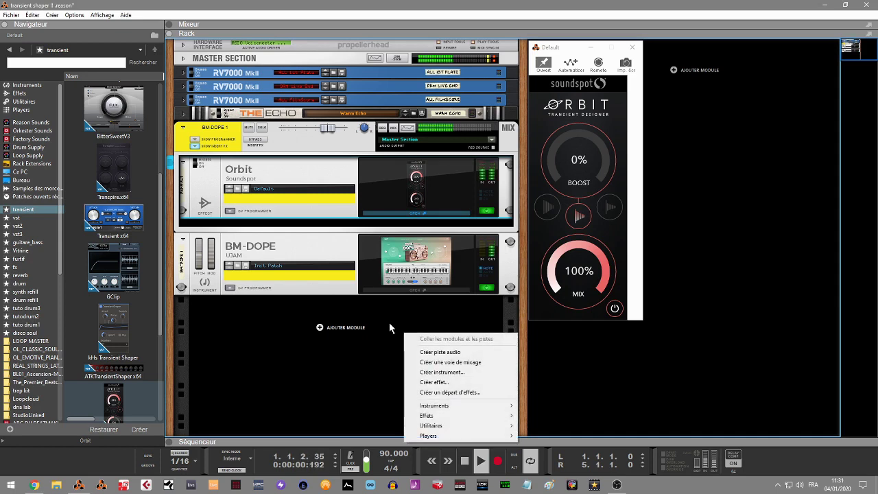
drag(556, 181, 551, 39)
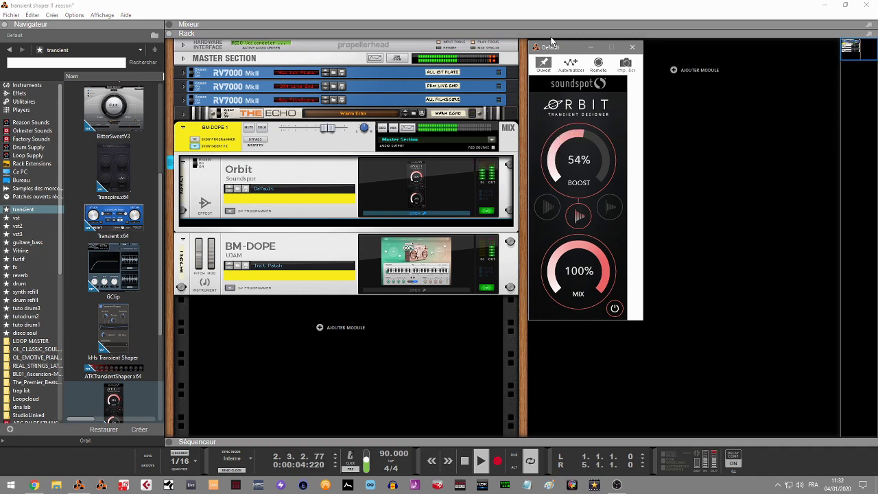
Step: Try Orbit's third transient shape, switch to the first shape and set Boost to 63%
click(610, 208)
click(544, 207)
drag(565, 166, 560, 146)
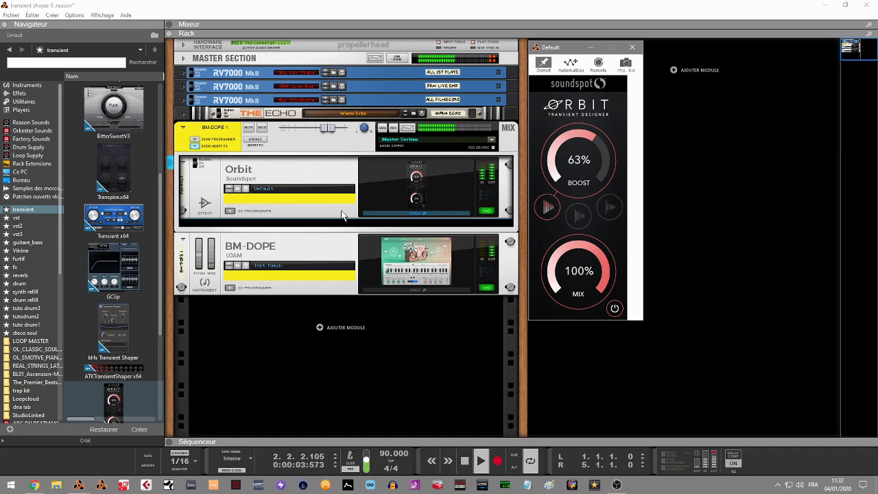
Step: Compare the loop with Orbit bypassed and active, select its third transient shape and reduce Boost to 47%
click(260, 144)
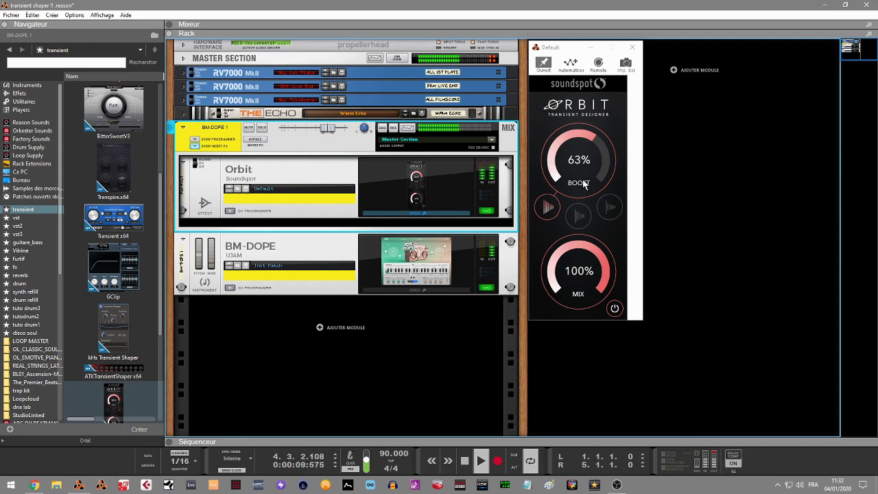
click(610, 213)
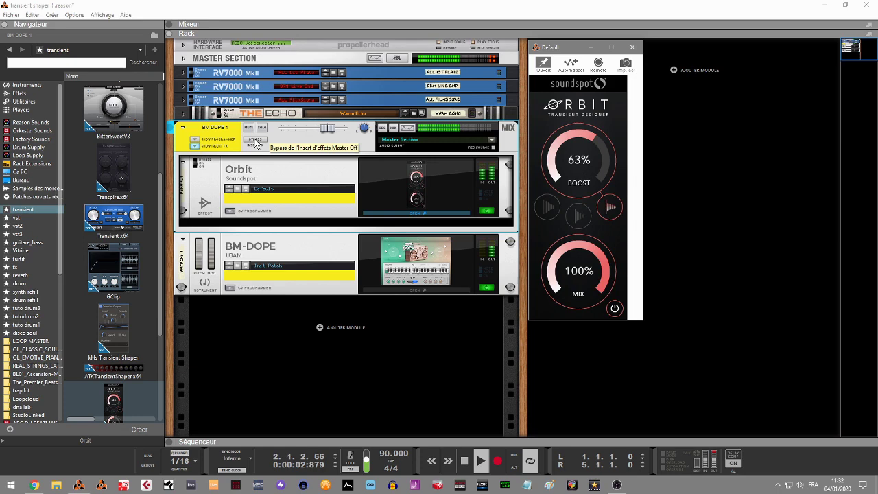
drag(577, 165, 575, 194)
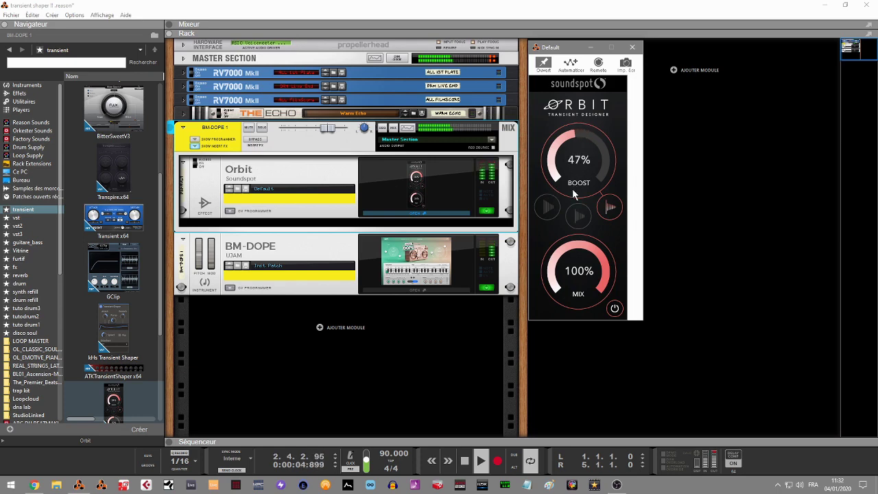
Step: Set Orbit's Mix to 51%, try Boost at 97%, and return to the first transient shape with Boost at 84%
drag(593, 267, 598, 385)
drag(582, 170, 559, 47)
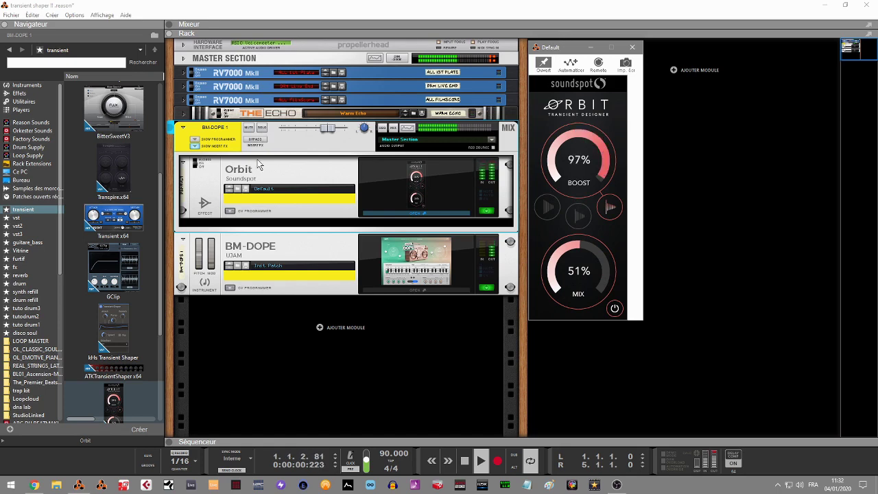
click(545, 210)
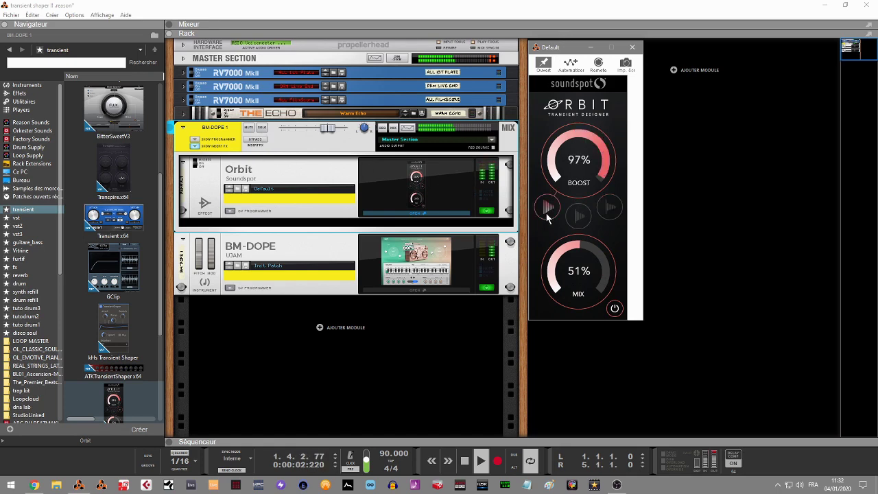
drag(573, 180, 573, 191)
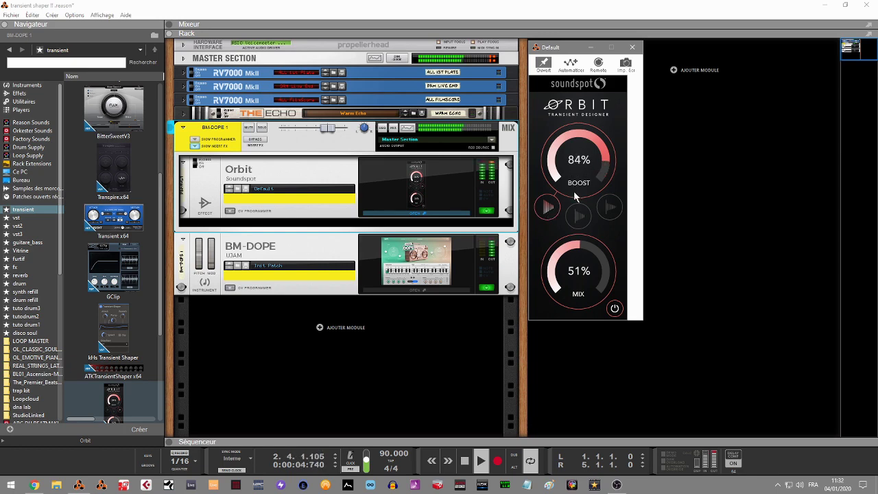
Step: Compare the loop with Orbit bypassed and active, and stop playback
click(256, 140)
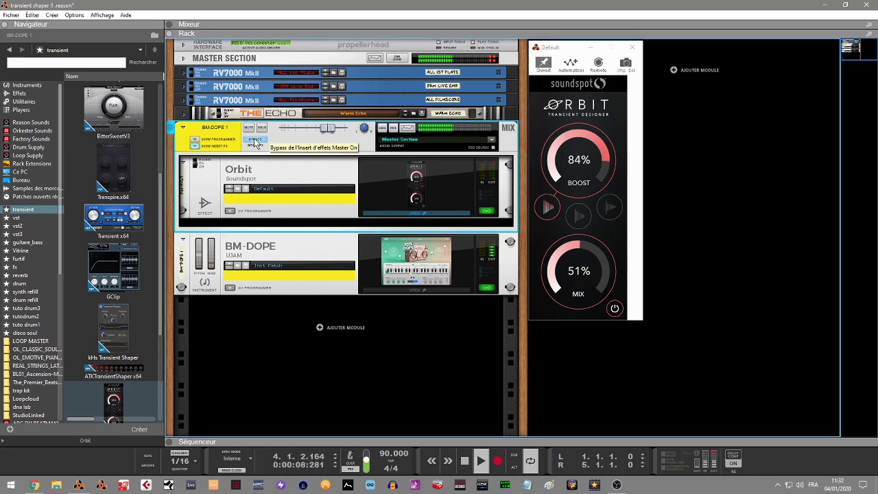
click(255, 141)
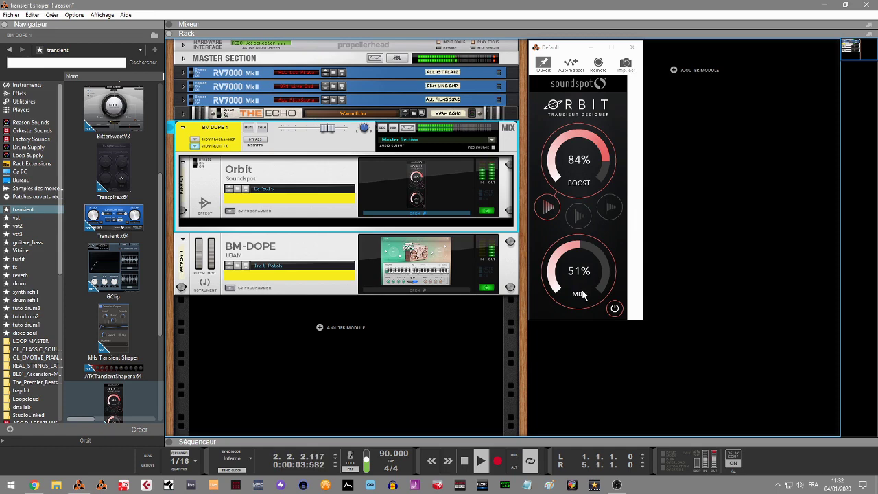
click(450, 369)
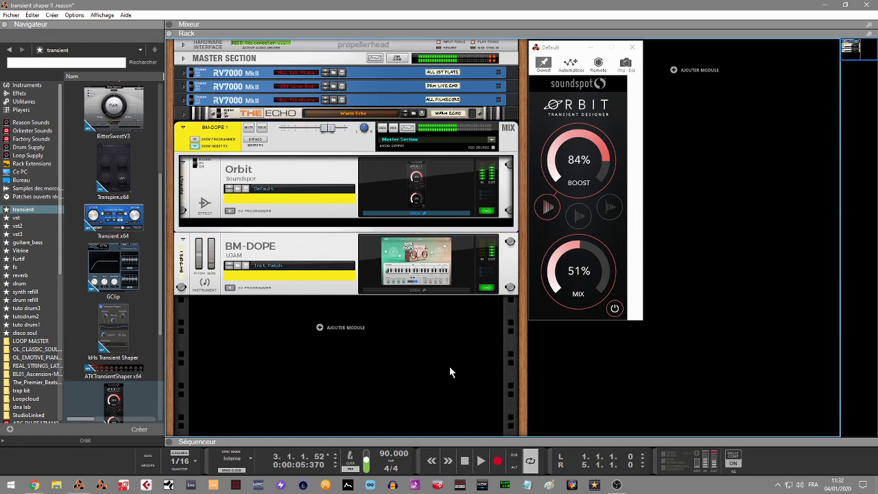
Step: Replace Orbit with Helper-Transients in the BM-DOPE 1 inserts, and pin its plugin window open beside the rack
drag(161, 218, 173, 295)
drag(113, 312, 312, 186)
click(465, 211)
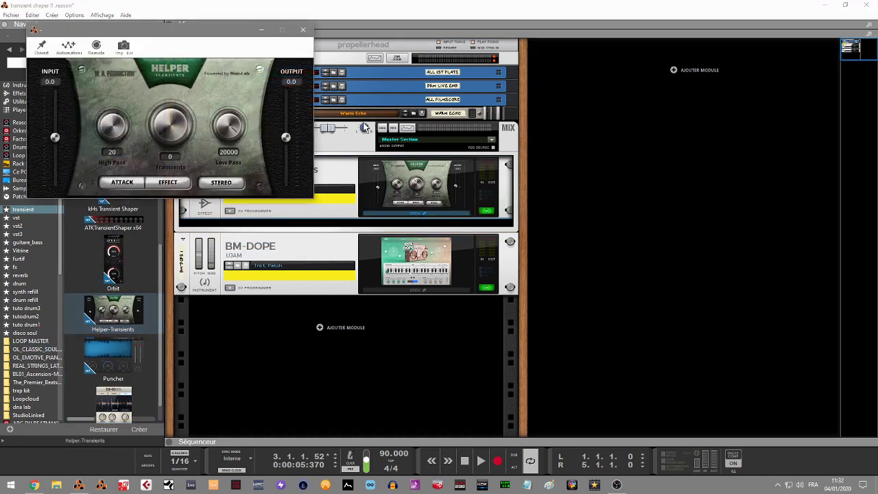
drag(170, 27, 671, 43)
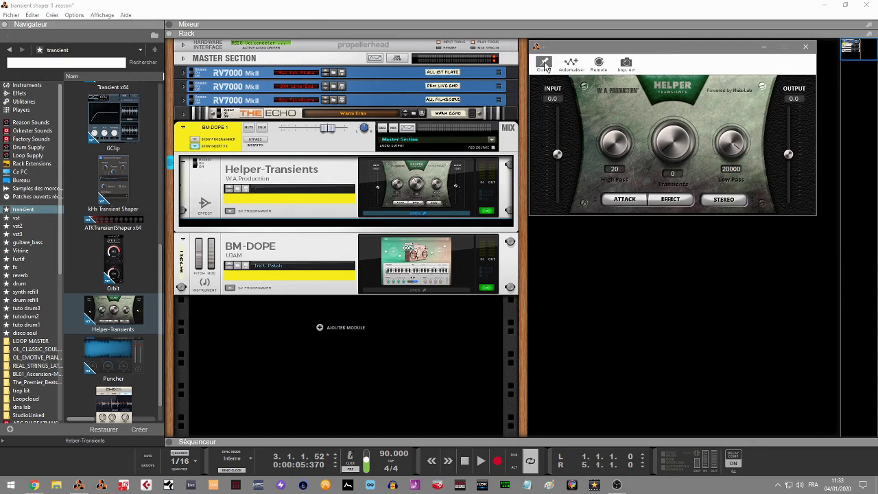
Step: Play the loop from the start, raise Helper-Transients' Transients amount to 64 and try its High Pass at 32
click(596, 284)
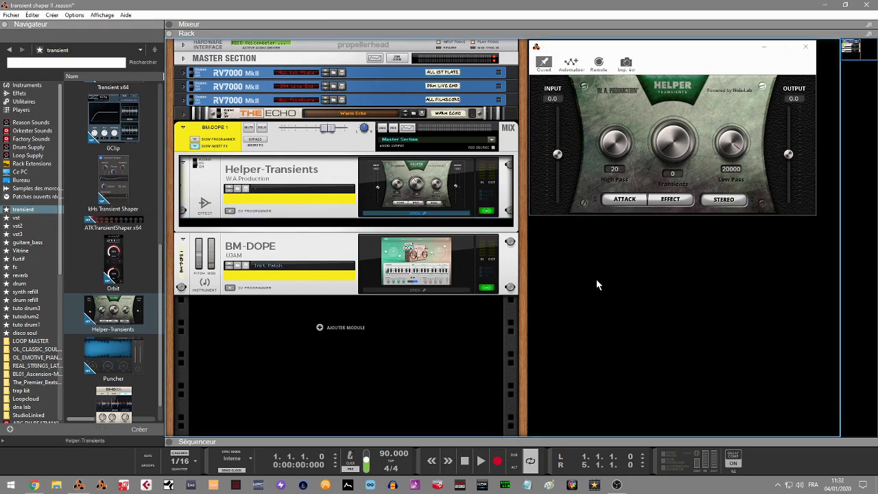
key(space)
drag(660, 153, 643, 5)
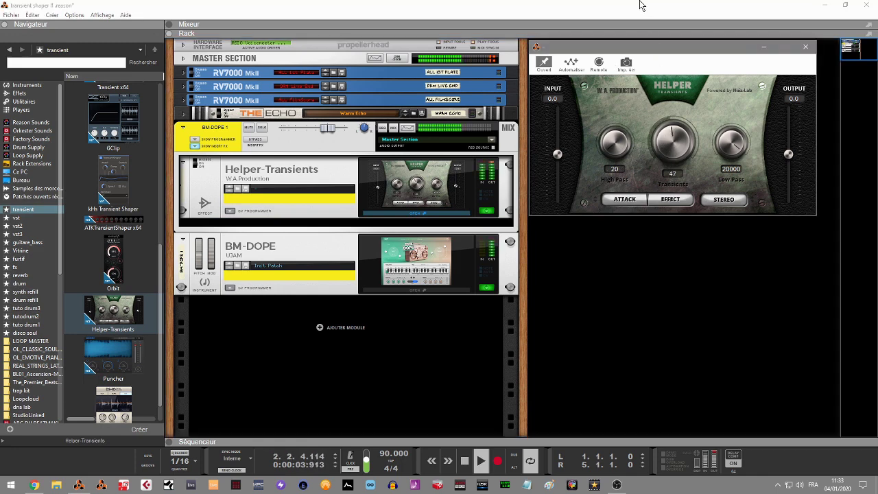
mouse_move(654, 111)
mouse_down()
mouse_move(655, 81)
mouse_move(656, 101)
mouse_up()
drag(604, 103, 603, 15)
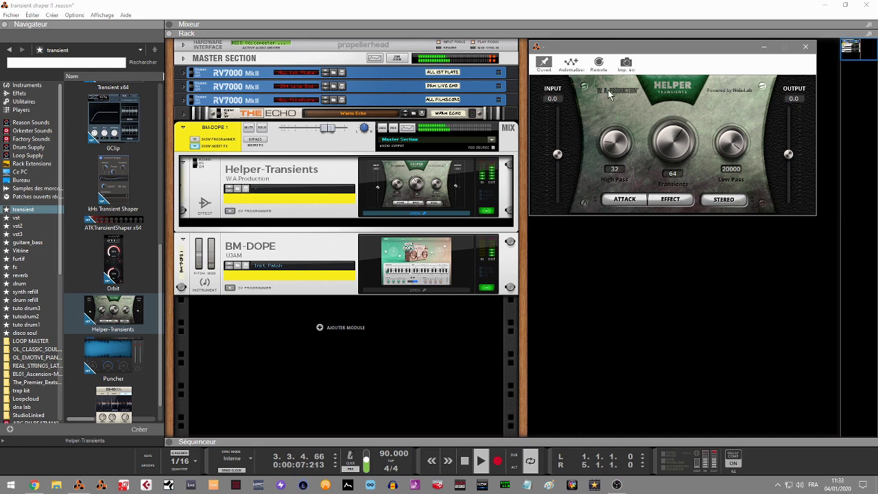
Step: Try Helper-Transients' High Pass at 109, return it to 20, and set Transients to 75 and Low Pass to 9659
drag(627, 150, 616, 142)
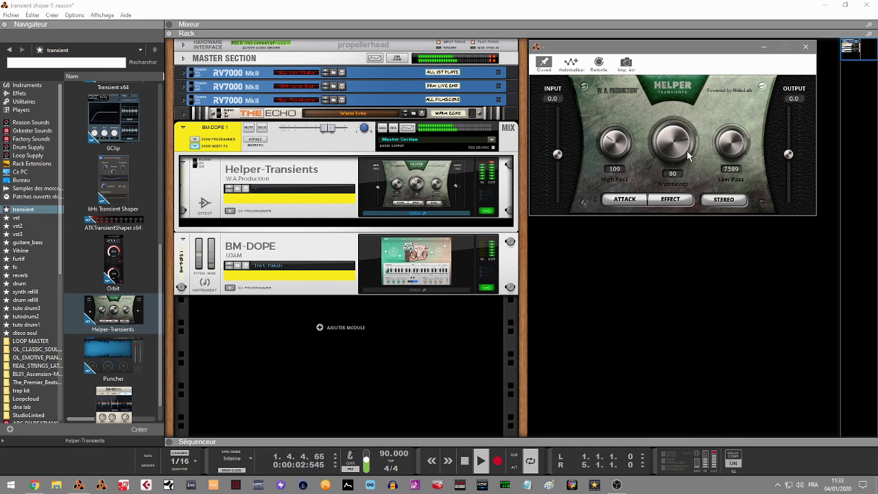
drag(615, 149, 618, 171)
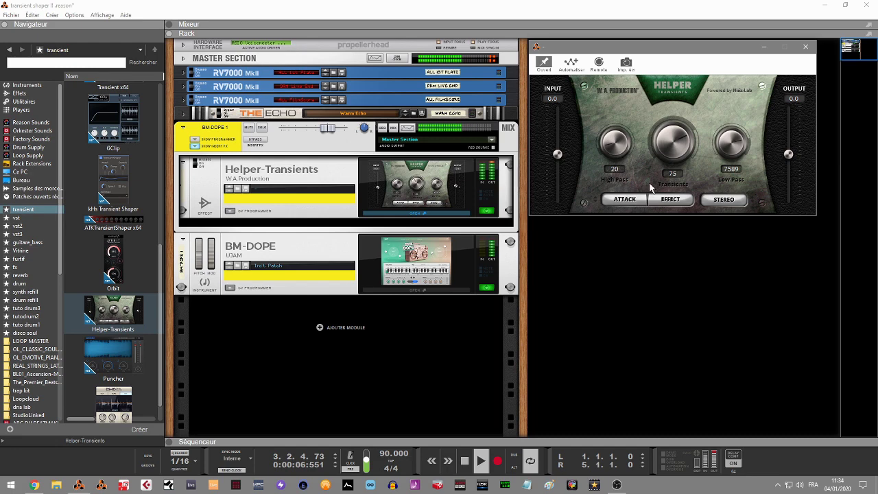
drag(718, 141, 715, 133)
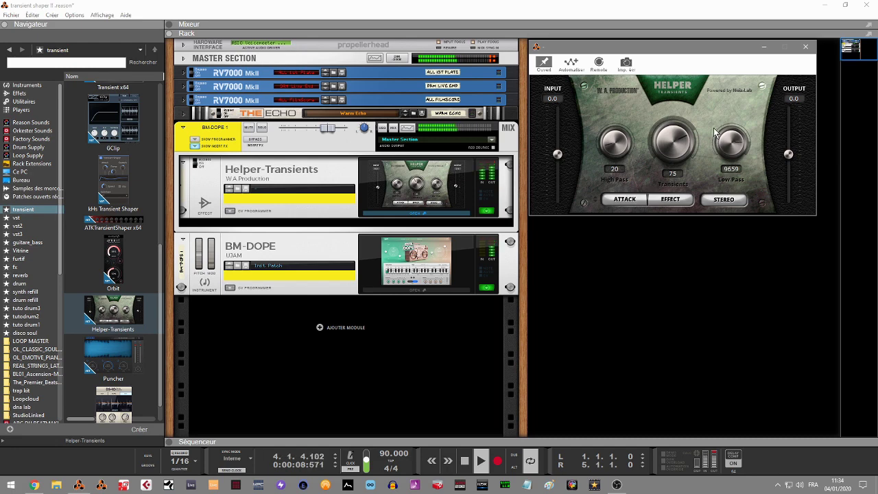
Step: Compare the playing loop with Helper-Transients bypassed and active, leaving the insert effect active
click(255, 141)
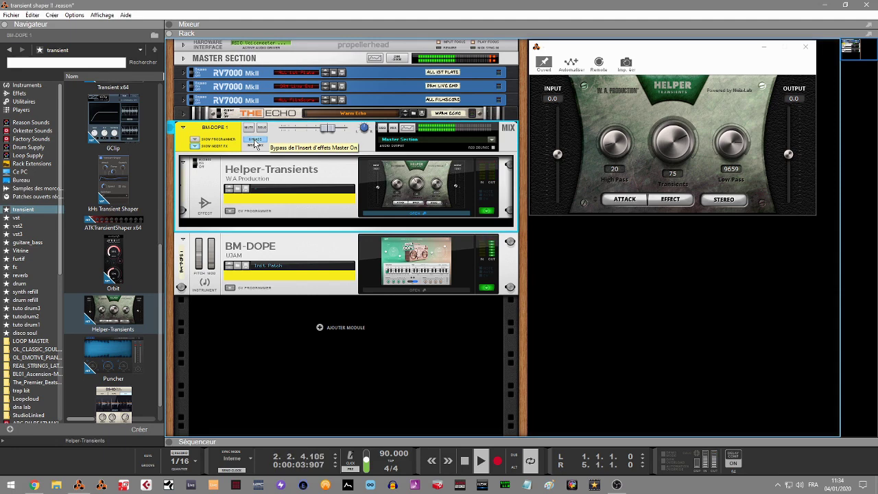
click(255, 141)
click(581, 265)
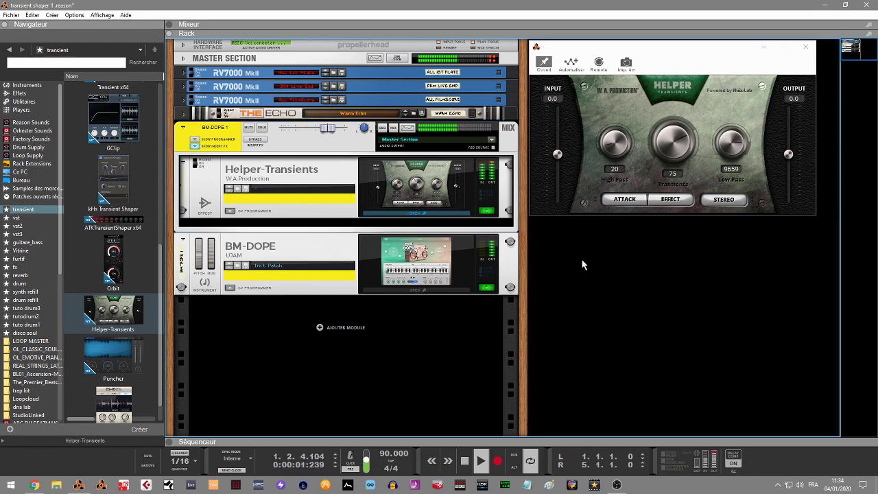
Step: Replace Helper-Transients with Puncher in the BM-DOPE 1 inserts and place its plugin window beside the rack
drag(99, 368, 273, 195)
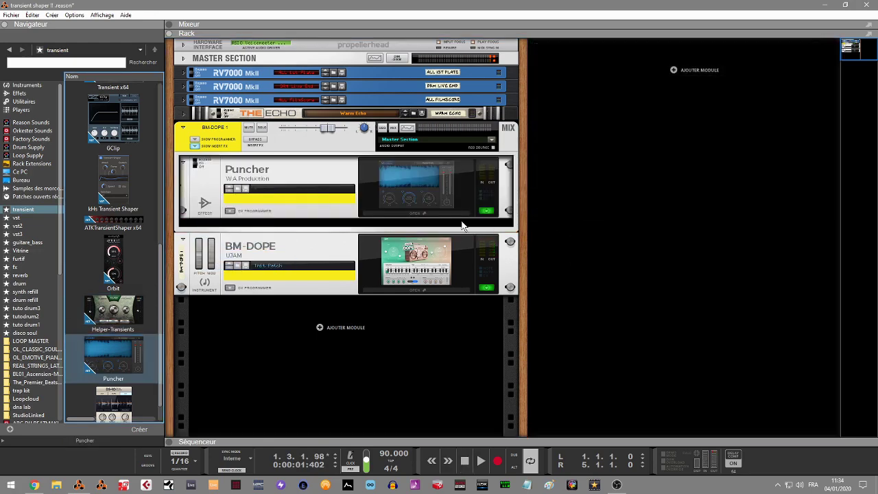
click(456, 212)
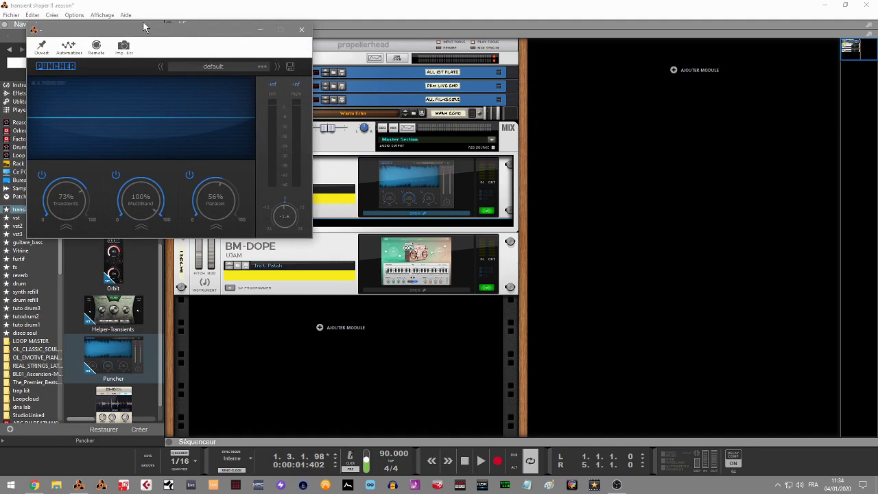
drag(131, 30, 630, 47)
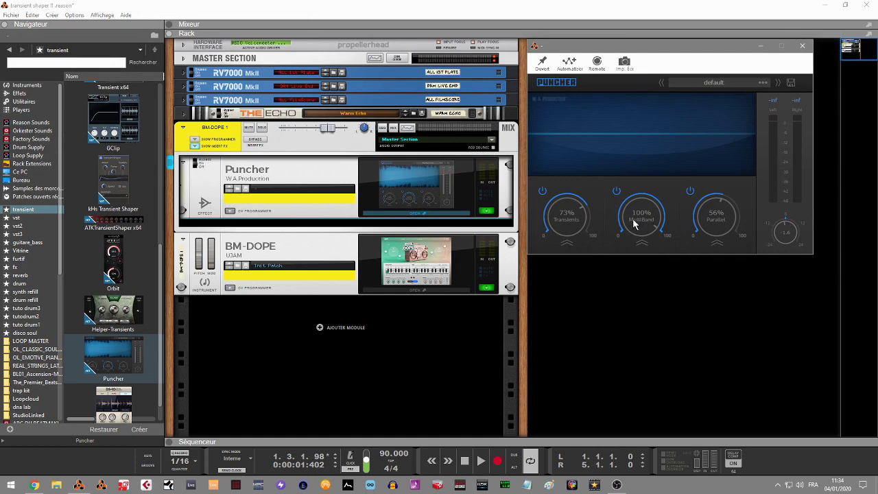
Step: Check Puncher's detailed MultiBand parameters and load the Deep House Kick preset from the Drums folder
click(643, 244)
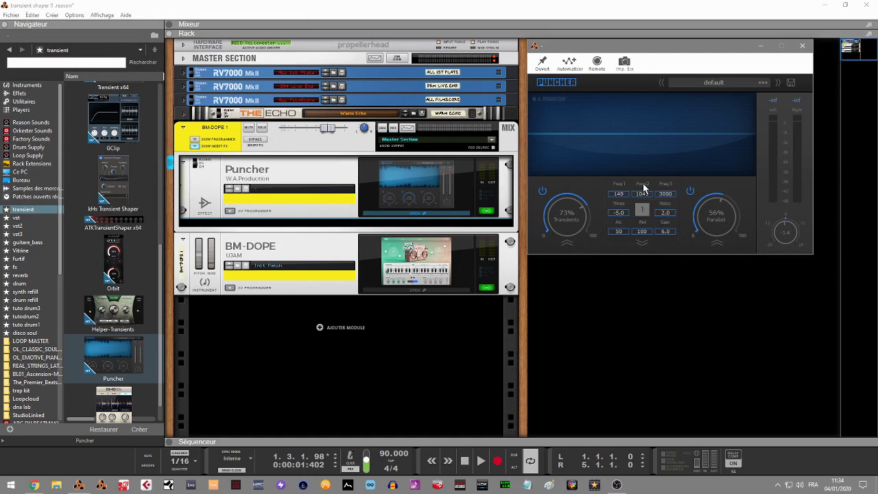
click(642, 244)
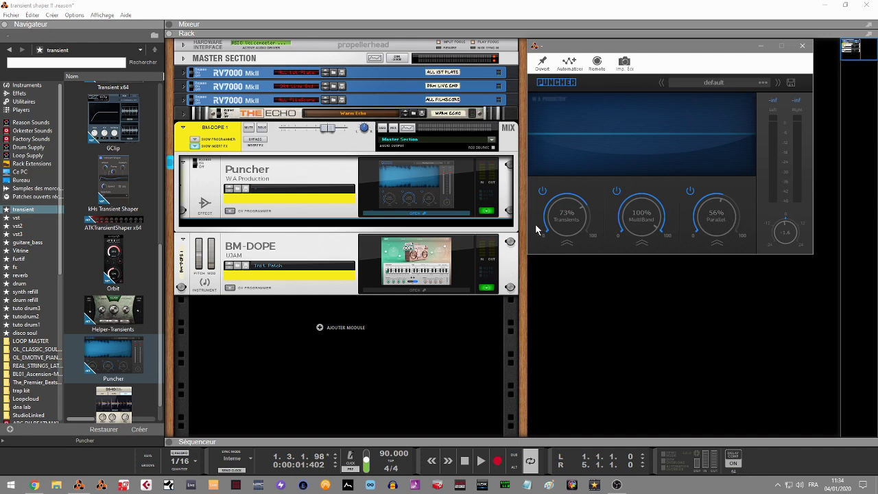
click(761, 82)
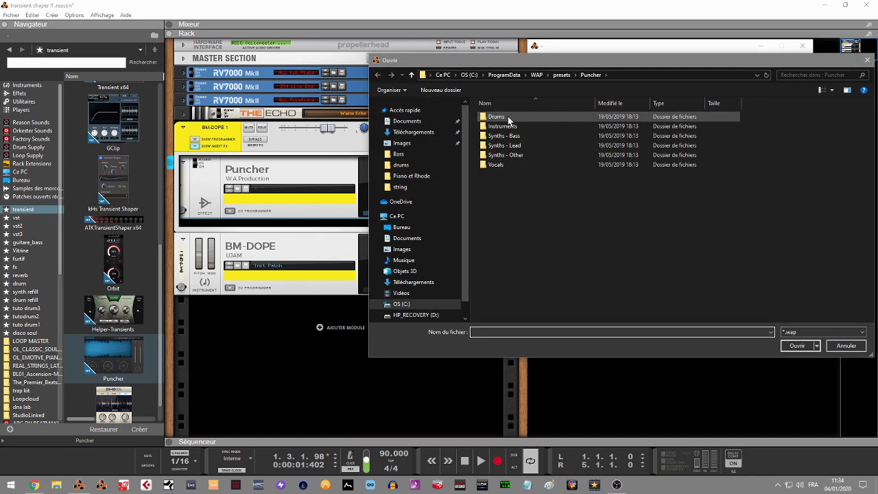
double_click(492, 117)
double_click(518, 117)
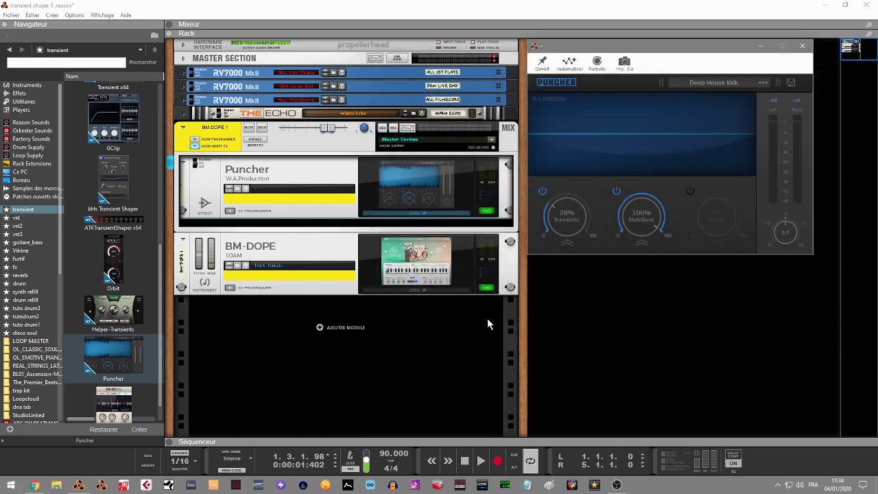
Step: Play the loop from the start and reopen Puncher's window, keeping it pinned open
click(564, 347)
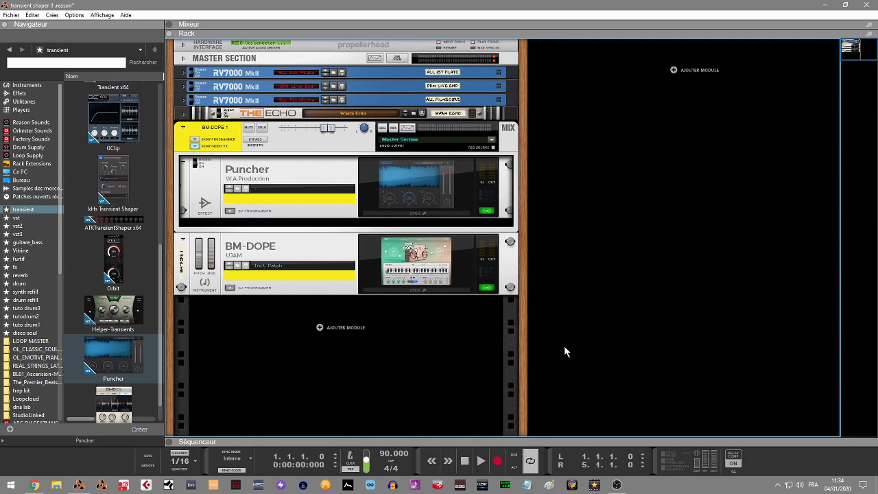
key(space)
click(447, 215)
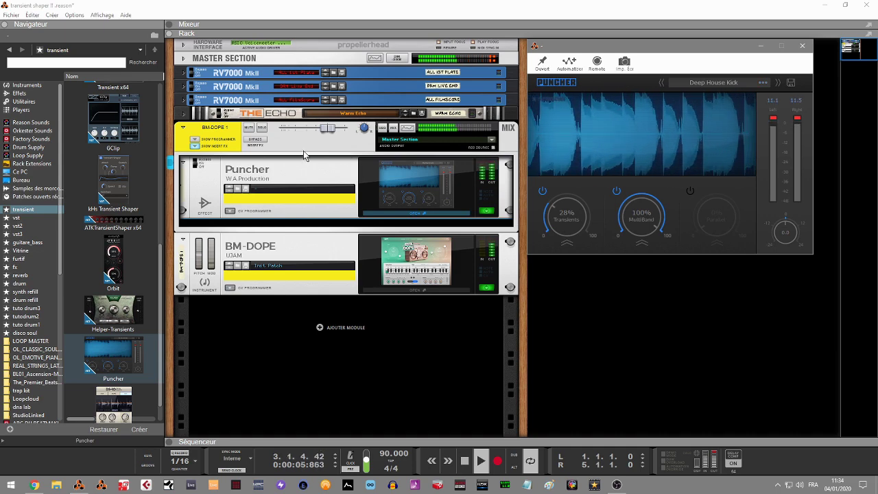
click(540, 63)
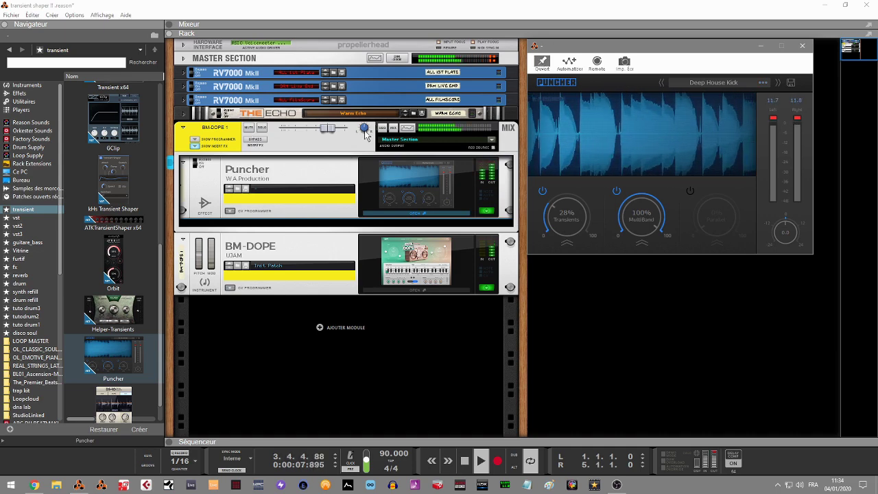
Step: Compare the loop with the inserts bypassed and active, and set Puncher's MultiBand to 45% and Transients to 70%
click(257, 143)
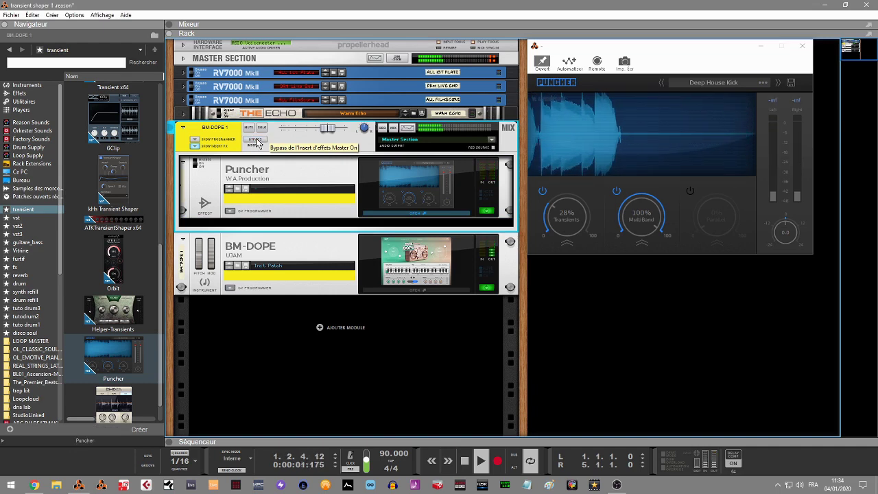
drag(650, 217, 664, 329)
drag(566, 219, 554, 131)
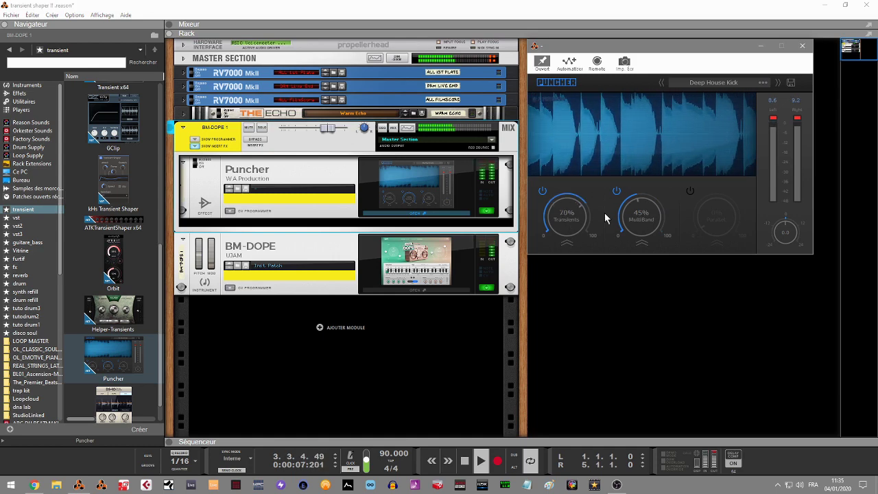
Step: Examine the detailed parameters behind Puncher's Transients and MultiBand sections while the loop plays
click(567, 243)
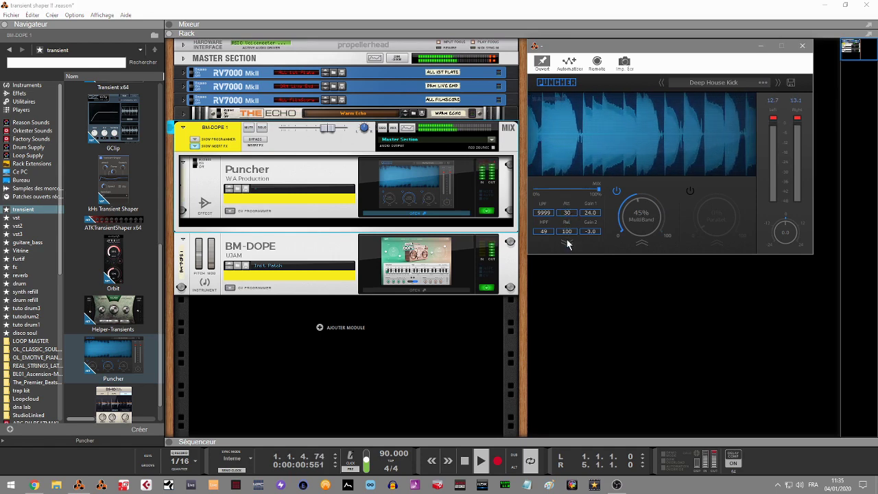
click(567, 243)
click(567, 245)
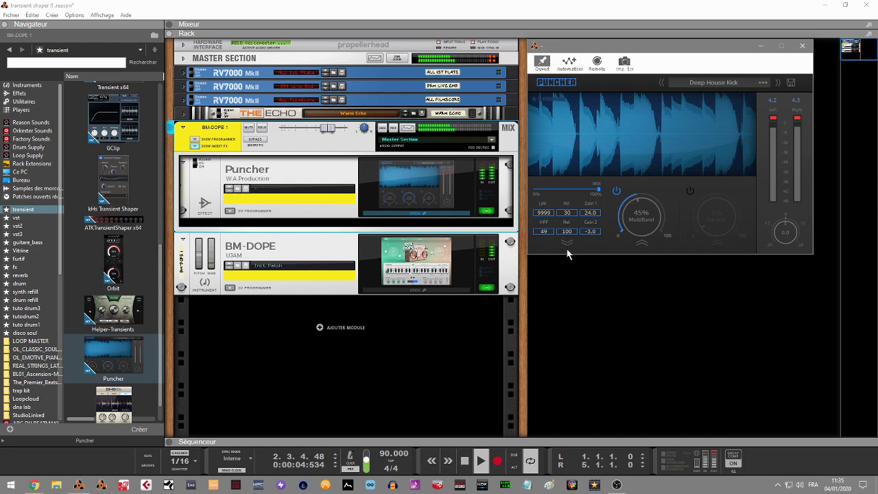
click(567, 244)
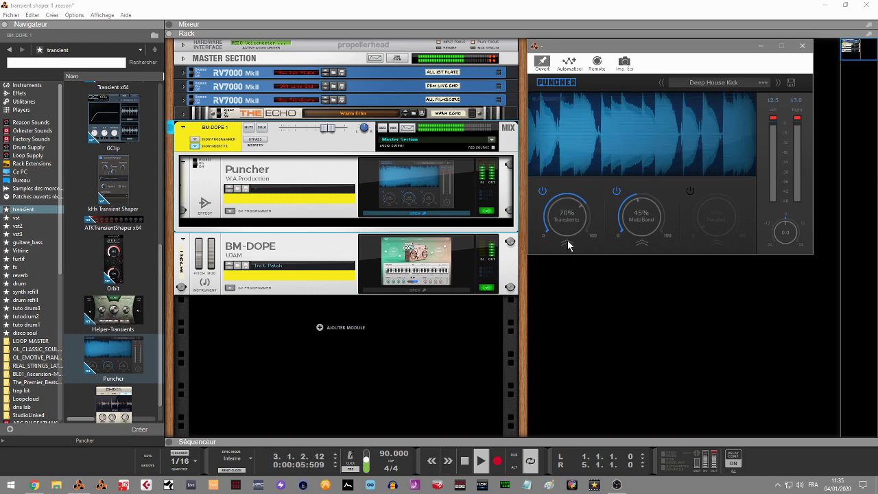
click(640, 243)
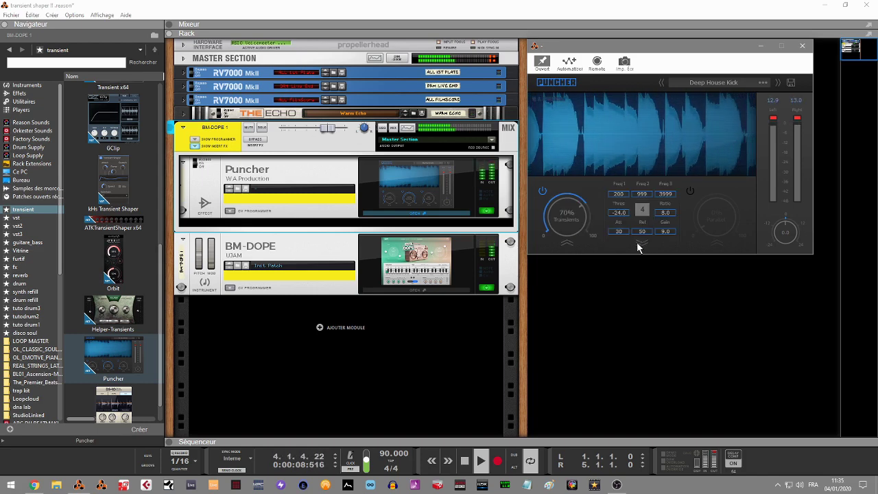
click(637, 243)
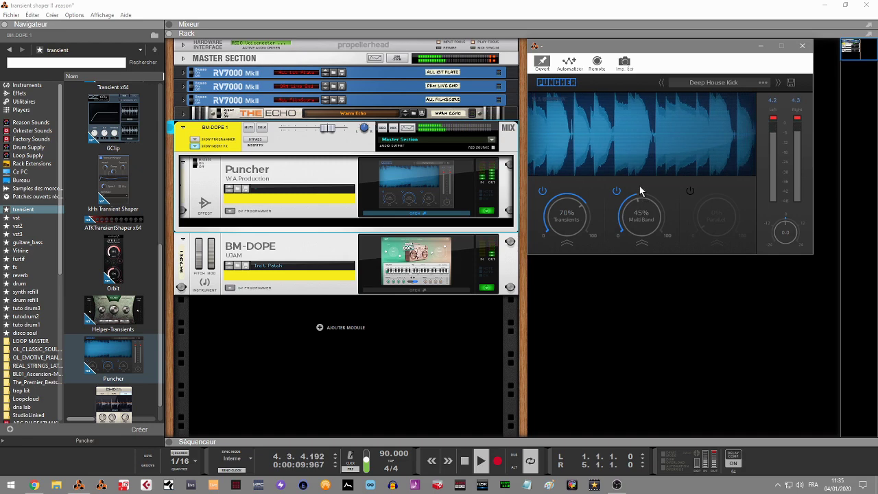
click(641, 243)
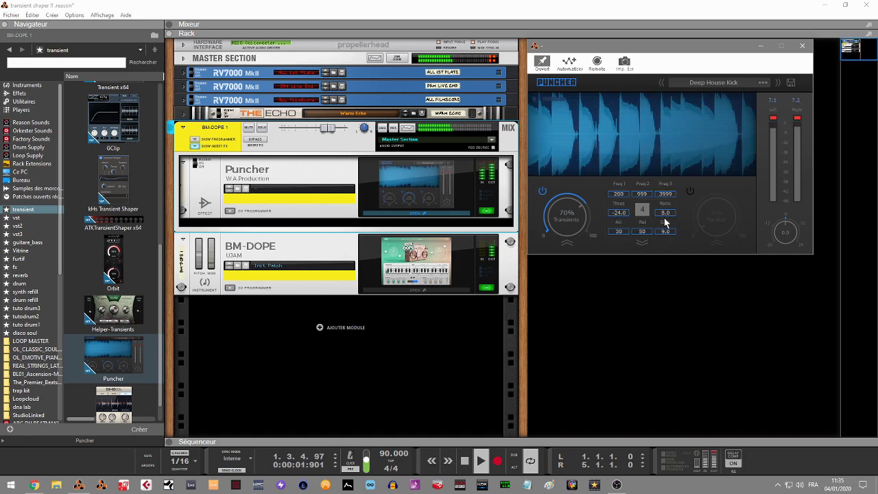
click(641, 245)
Step: Advance past Hard House Kick to Puncher's Hip-Hop Drums preset and set MultiBand to 70%, Transients to 66% and Parallel to 36%
click(777, 83)
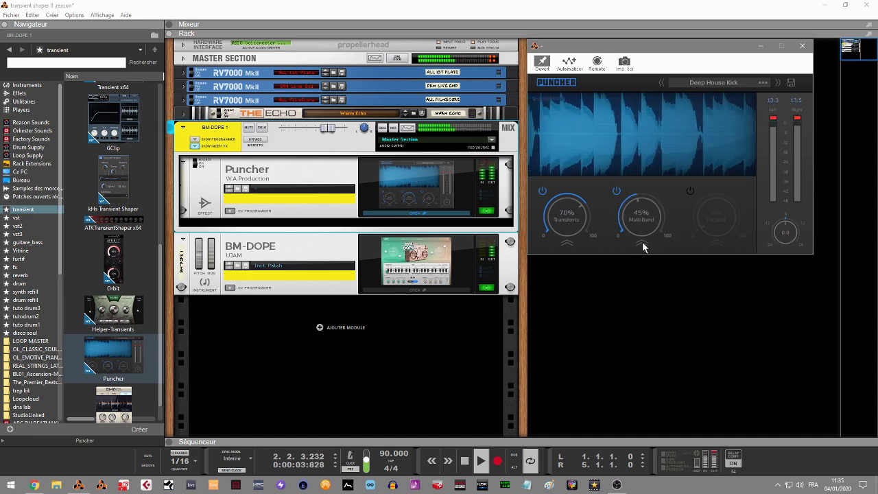
click(777, 82)
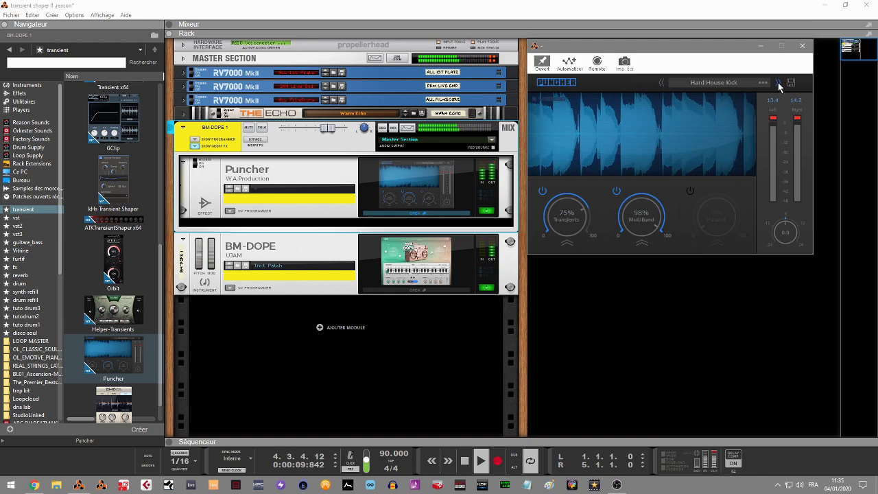
click(778, 82)
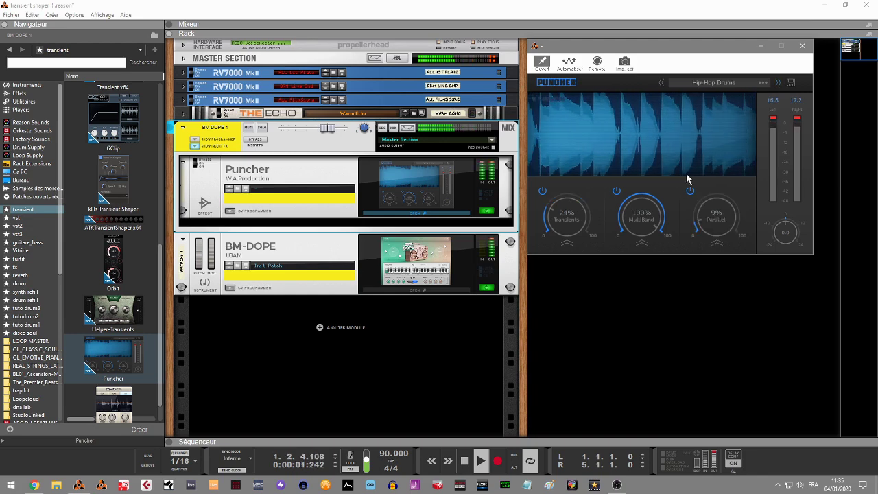
drag(642, 216, 651, 274)
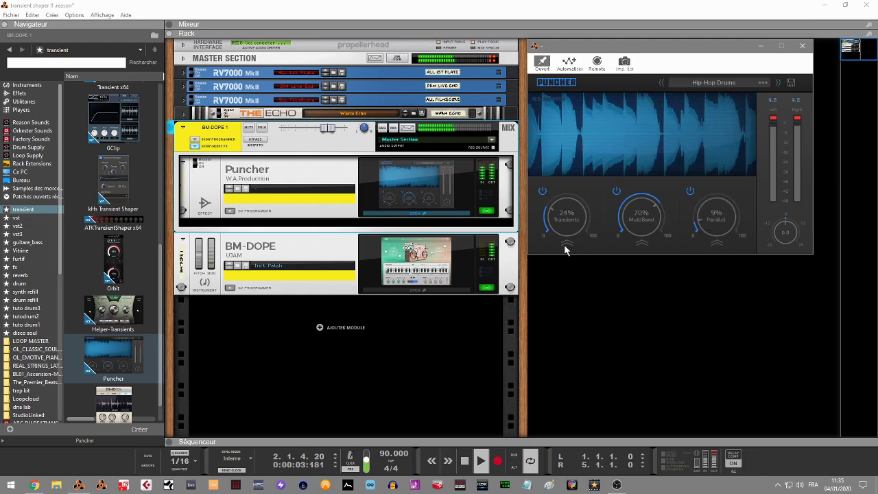
drag(570, 224, 566, 135)
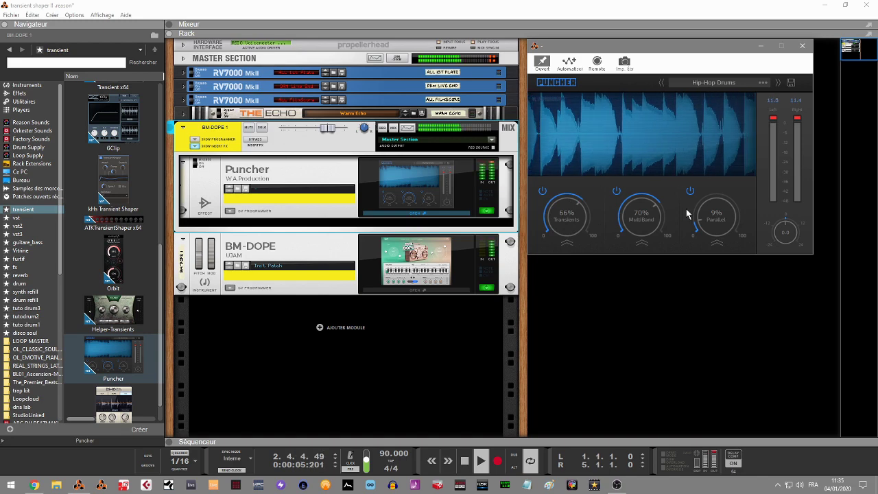
drag(720, 218, 721, 163)
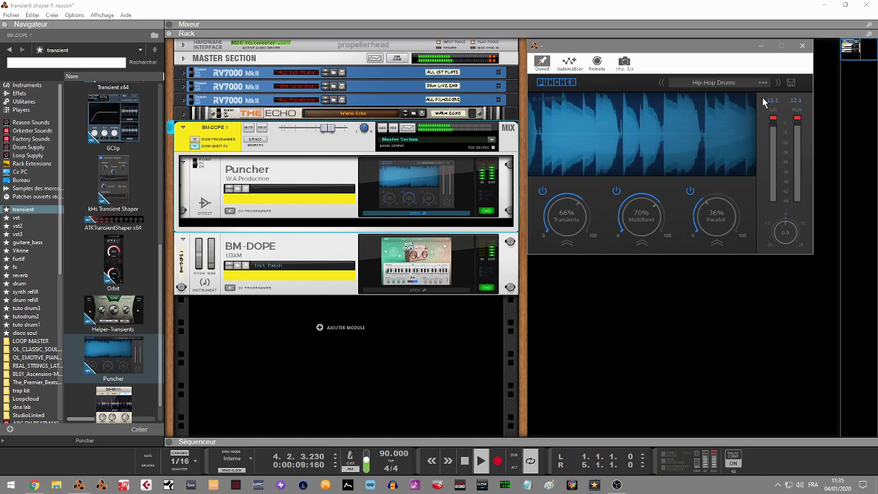
Step: Load Puncher's Progressive House Kick preset with output gain at -4.2, and compare the loop with the insert bypassed and active before stopping playback
click(778, 82)
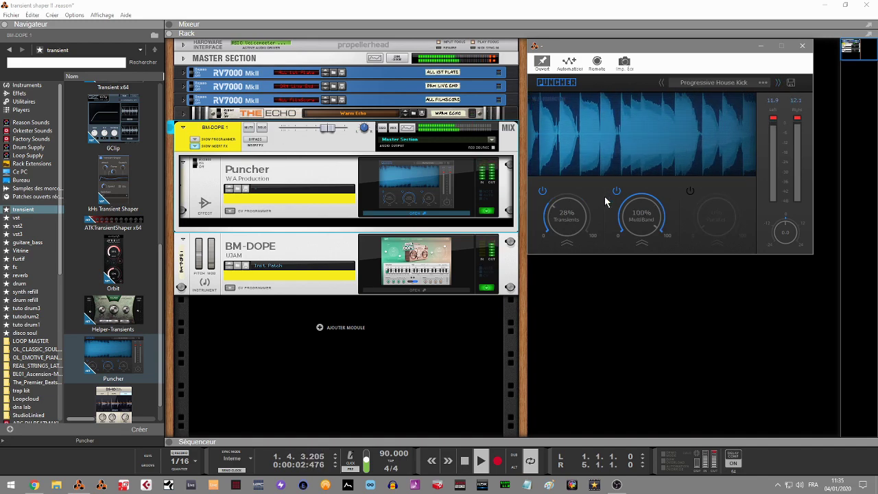
drag(786, 229, 786, 238)
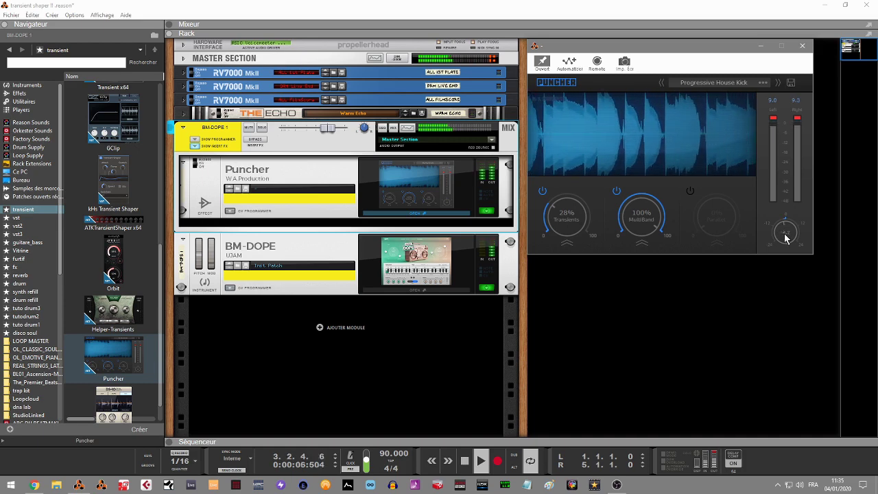
click(261, 143)
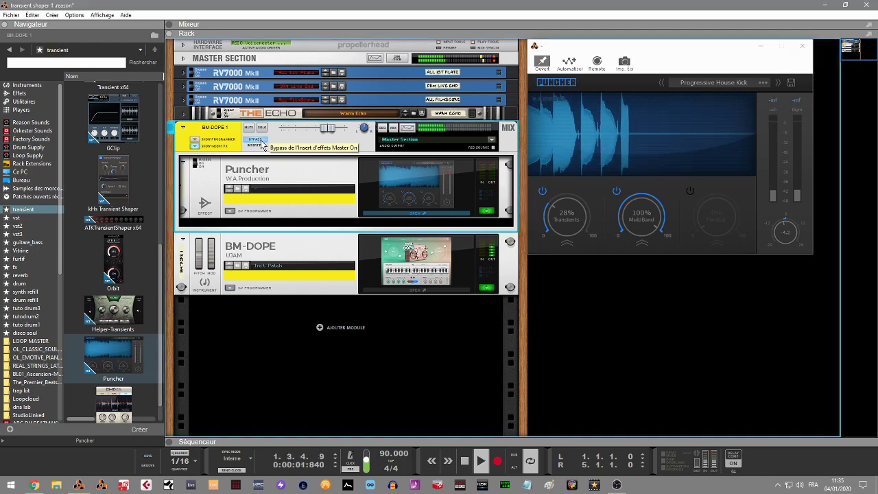
click(262, 143)
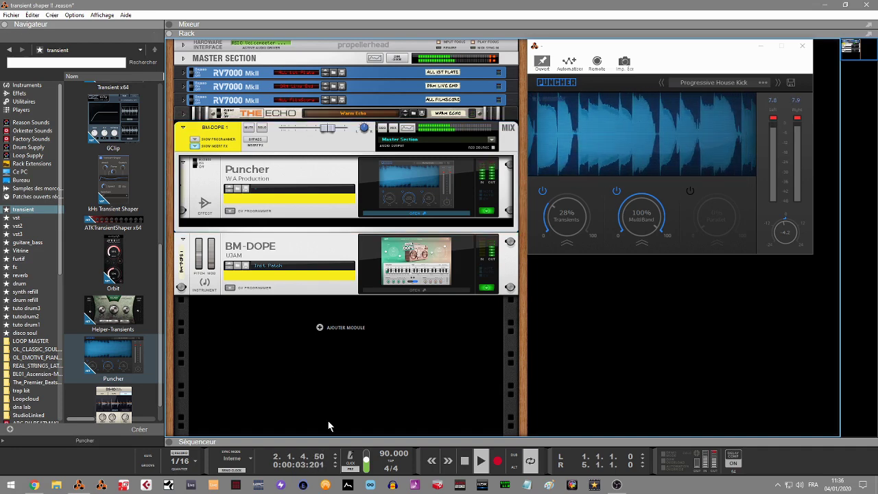
key(space)
Step: Replace Puncher with DS-10 Drum Shaper in the BM-DOPE 1 inserts and place its plugin window beside the rack
click(103, 402)
drag(103, 402, 302, 186)
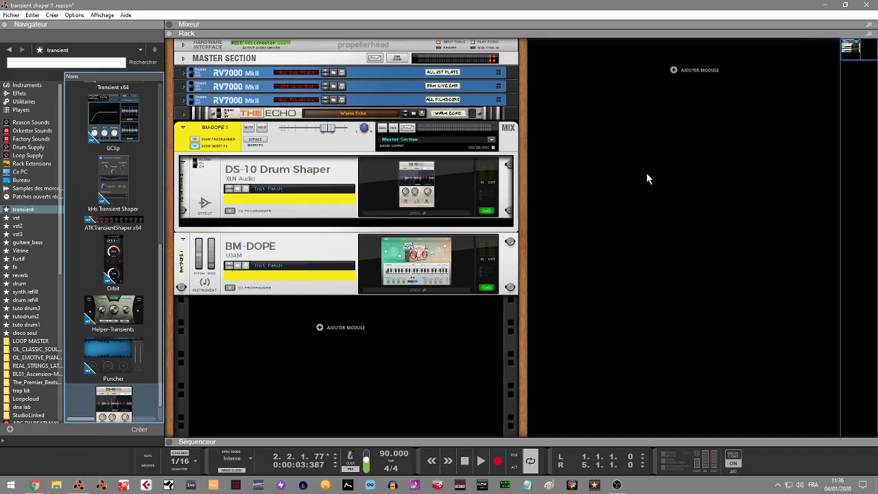
click(461, 214)
drag(75, 28, 576, 48)
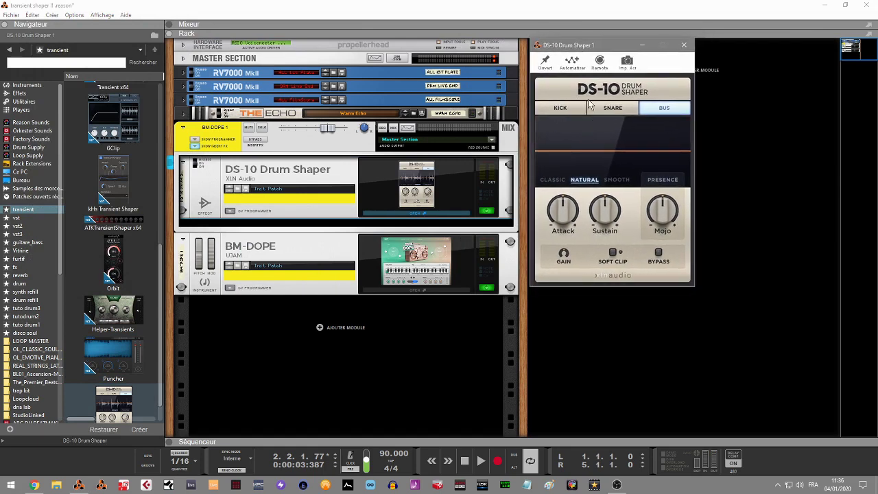
Step: Show DS-10 Drum Shaper's Kick and Snare modes, return to Bus mode, and pin the plugin window open
click(558, 110)
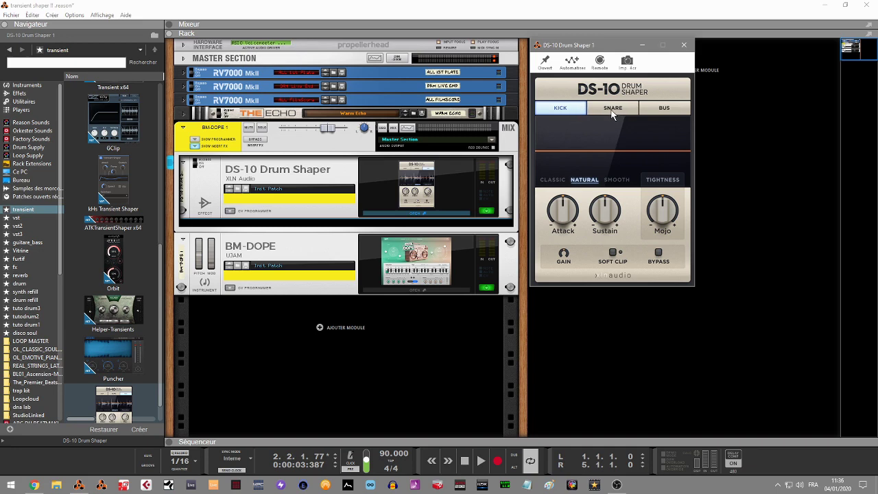
click(613, 109)
click(669, 111)
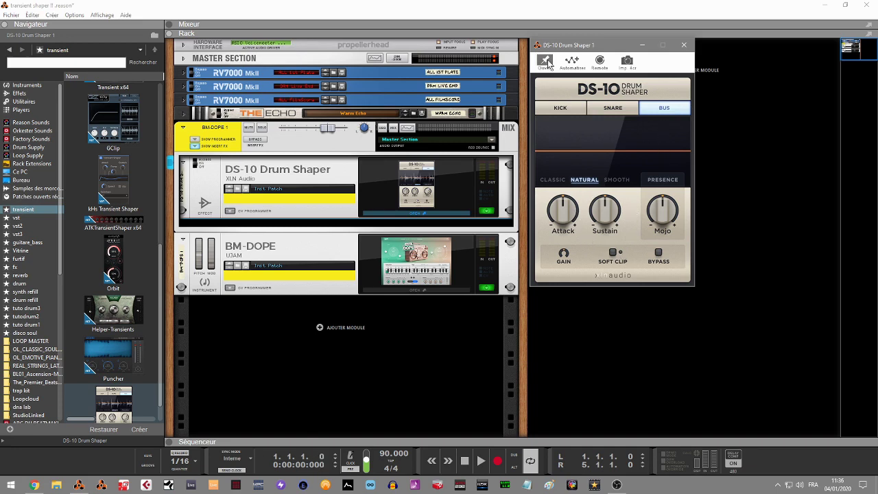
Step: Play the loop from the start, raise DS-10's Attack, choose the Smooth mode and lower Sustain to -59%
key(space)
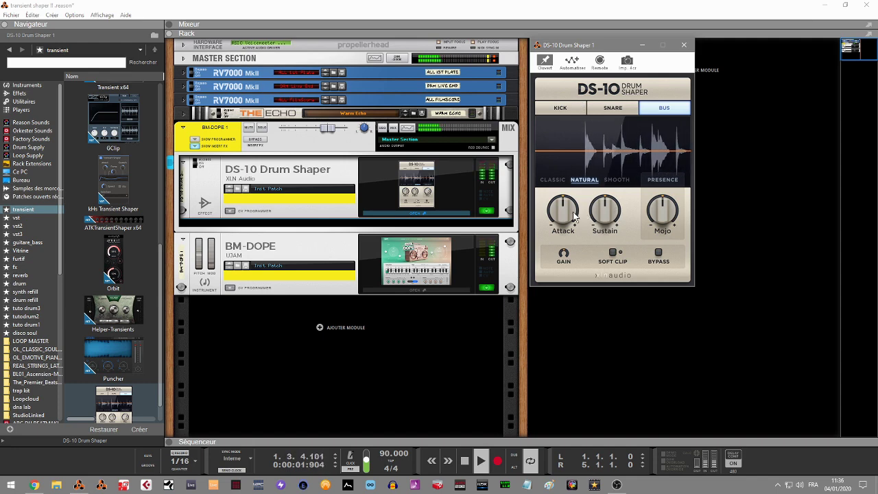
drag(576, 215, 594, 126)
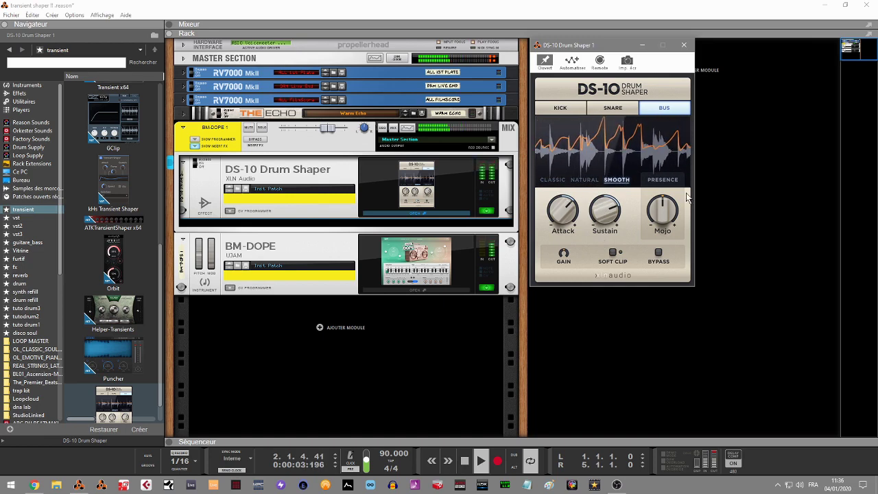
drag(607, 214, 608, 219)
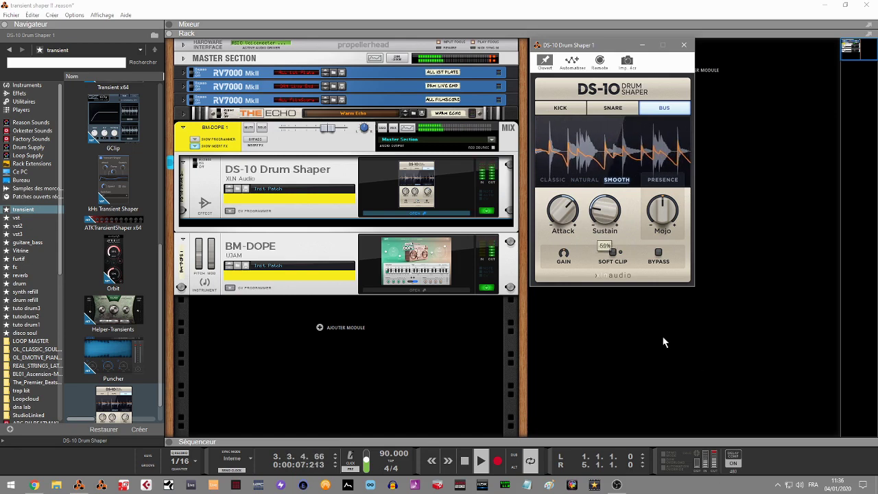
Step: Set DS-10's Sustain to -36% and Attack to 50%, raise Mojo, enable Soft Clip, and compare the loop with the insert bypassed and active
drag(563, 212, 553, 169)
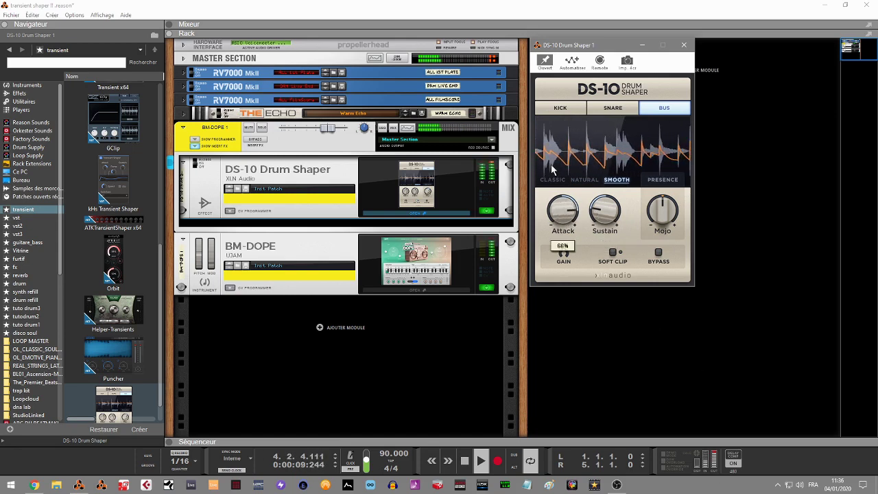
drag(606, 214, 605, 224)
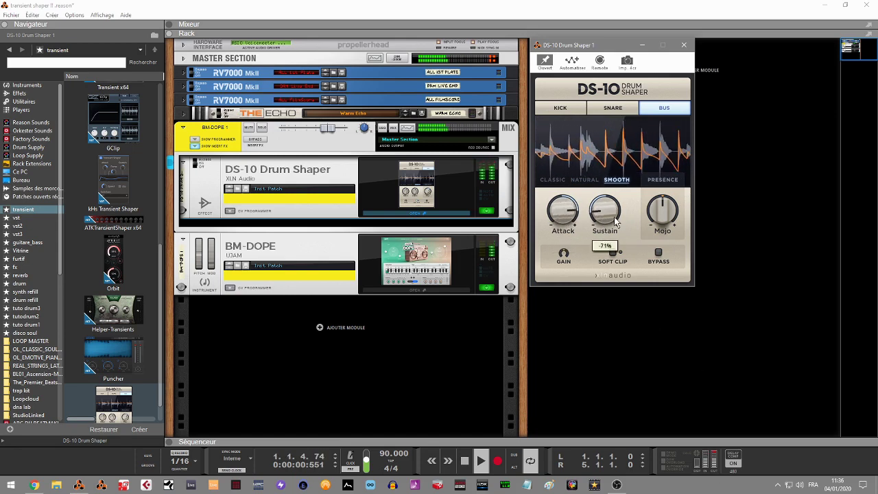
mouse_move(669, 217)
drag(669, 222, 646, 132)
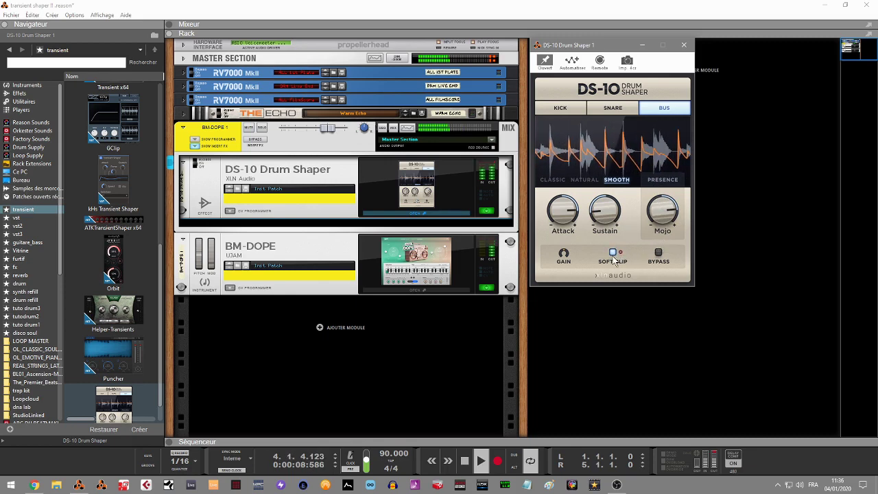
drag(603, 214, 598, 171)
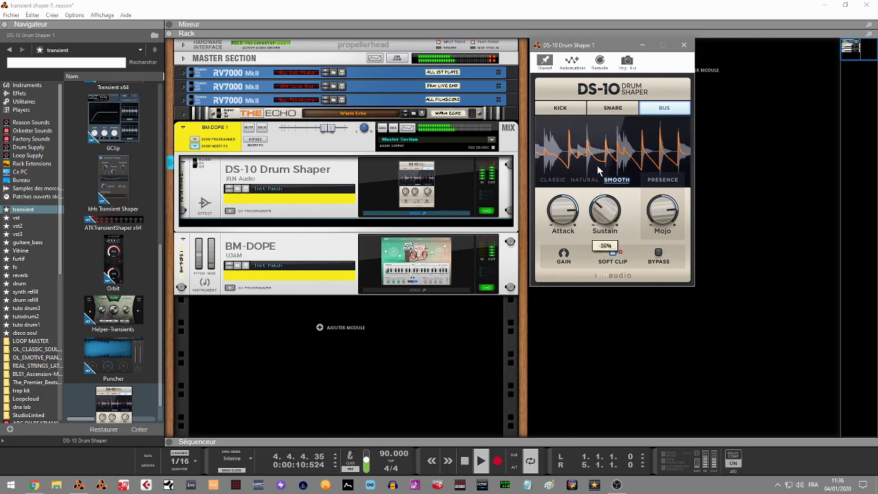
drag(563, 209, 562, 235)
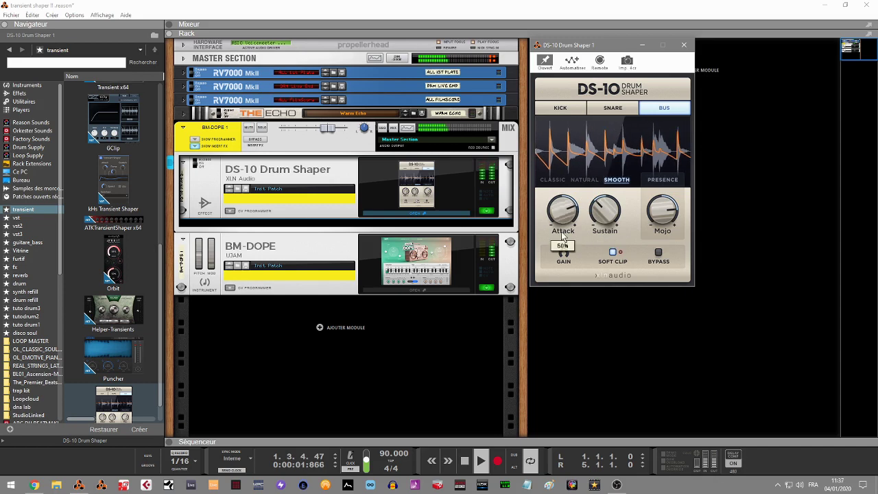
click(254, 144)
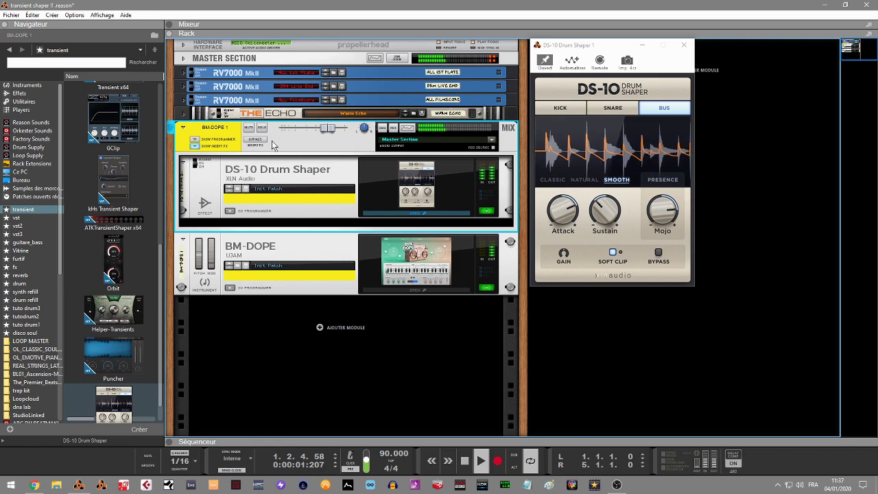
Step: Replace DS-10 Drum Shaper with GClip in the BM-DOPE 1 inserts and place its plugin window beside the rack
click(285, 174)
key(Delete)
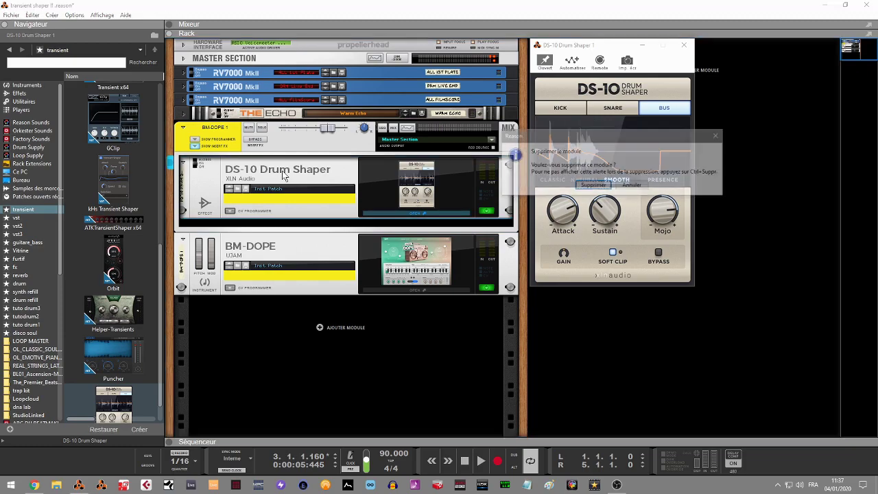
key(Escape)
key(alt+Tab)
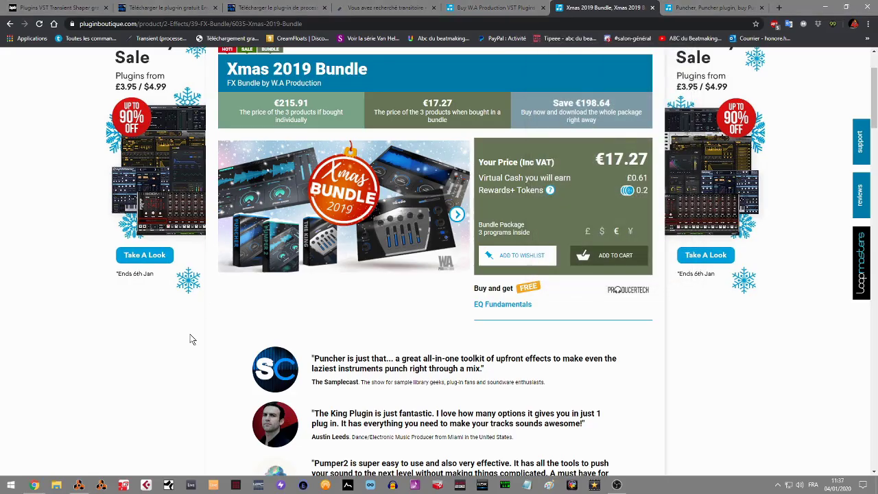
click(78, 485)
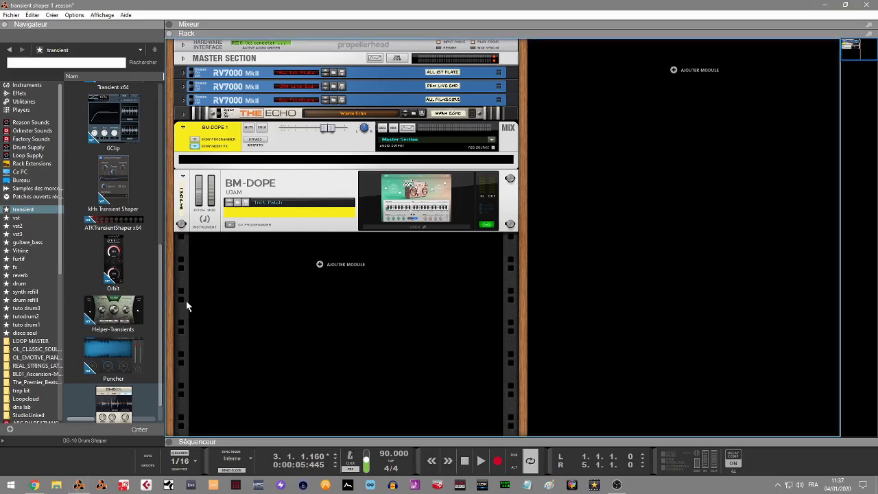
drag(125, 121, 347, 201)
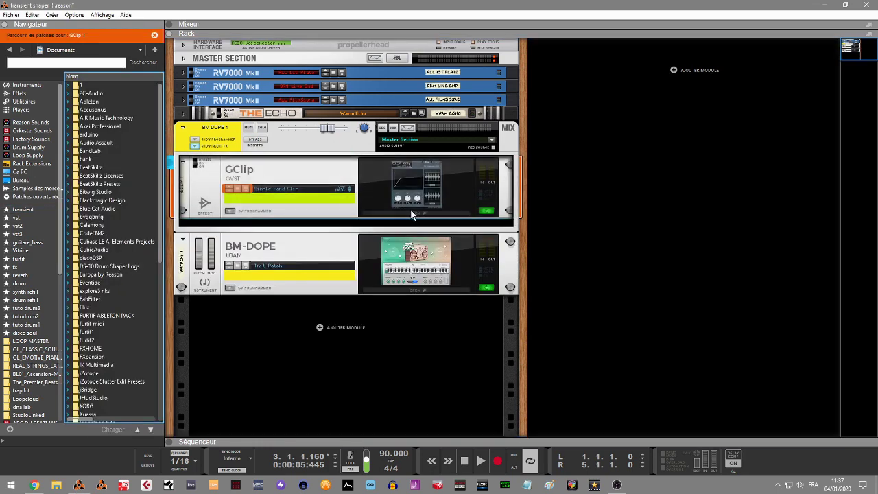
click(411, 212)
drag(94, 31, 597, 47)
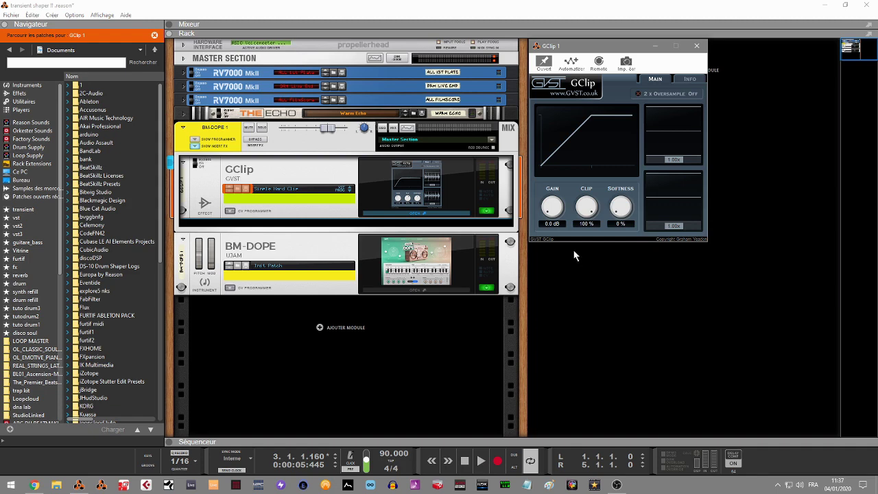
Step: Play the loop through GClip with Gain 5.1 dB, Clip 38% and Softness 58%, comparing the insert bypassed and active
click(556, 299)
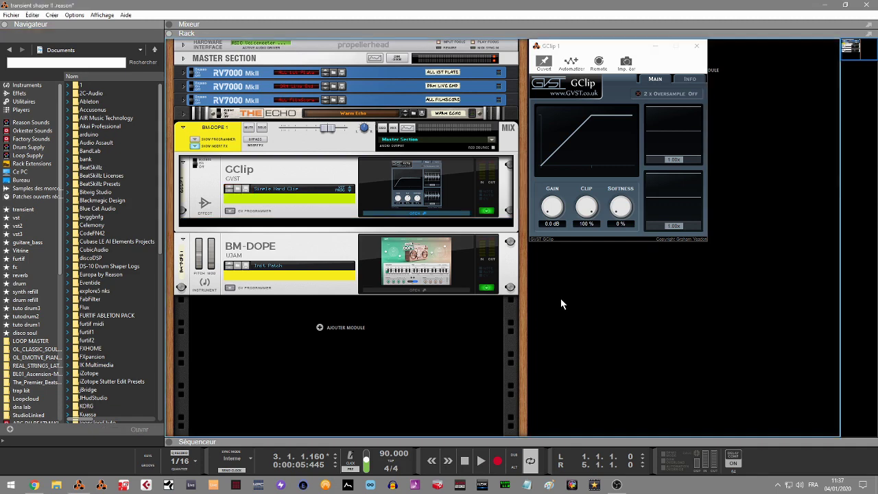
key(space)
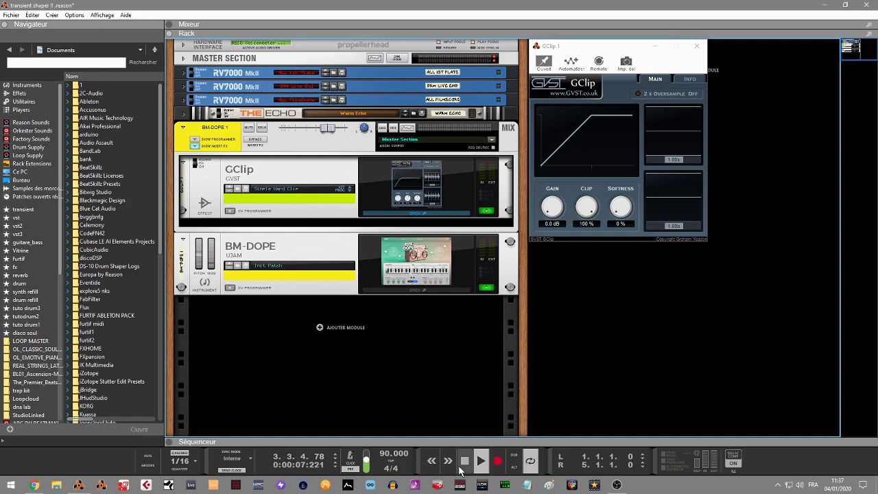
key(space)
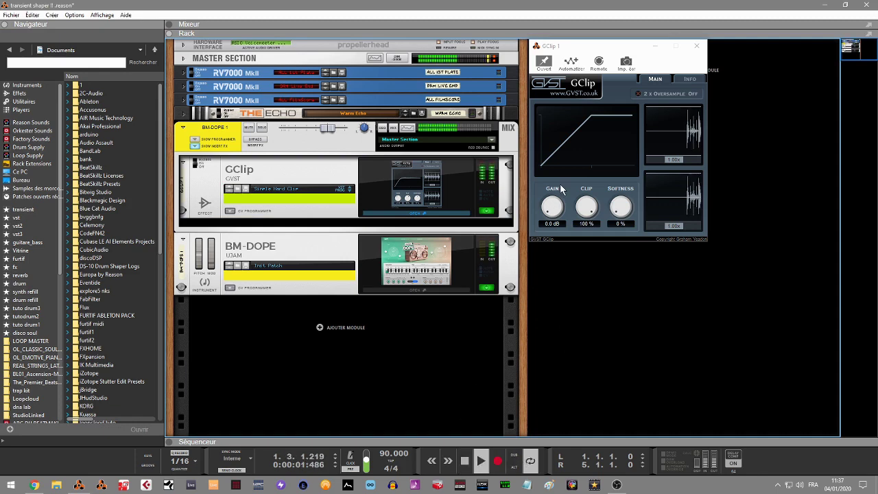
drag(553, 213, 620, 187)
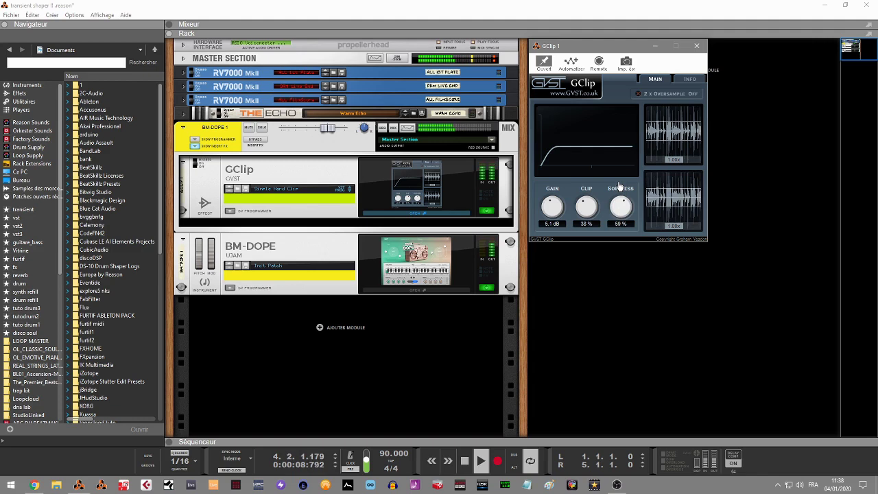
click(258, 141)
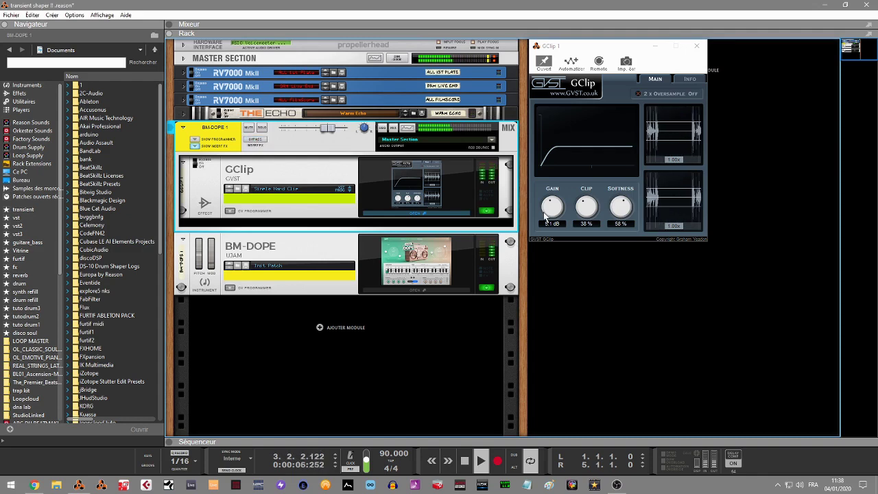
Step: Try different GClip clipping amounts during playback, settling on Gain 5.0 dB, Clip 52% and Softness 47%
mouse_move(588, 209)
mouse_down()
mouse_move(589, 227)
mouse_move(589, 194)
mouse_move(591, 215)
mouse_up()
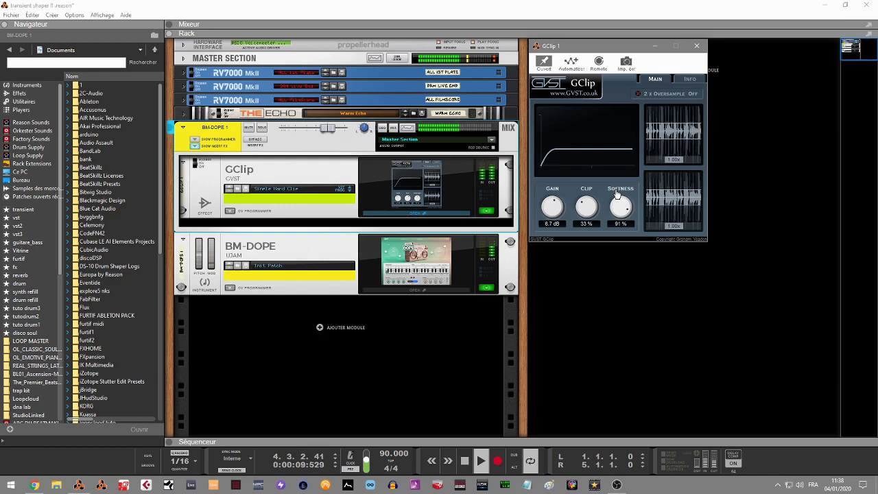
drag(584, 213, 586, 199)
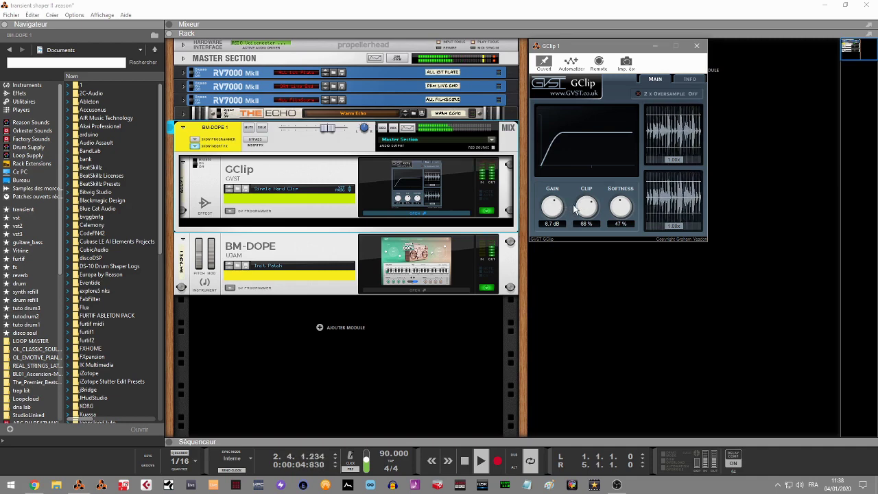
mouse_move(584, 208)
mouse_down()
mouse_move(586, 232)
mouse_move(584, 221)
mouse_up()
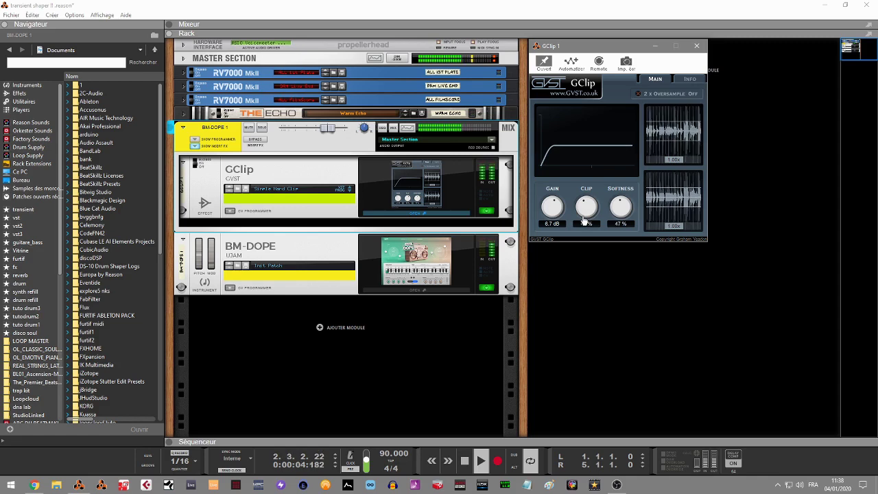
drag(583, 220, 557, 218)
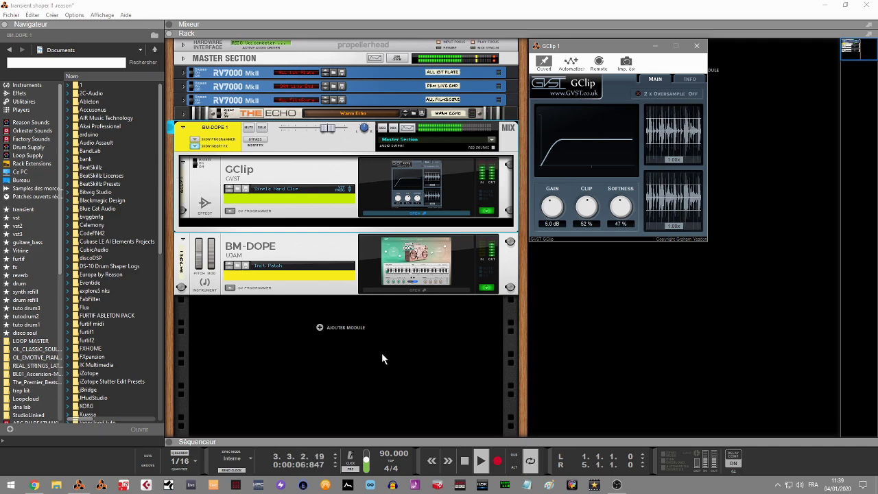
Step: Compare the loop with the GClip insert bypassed and active, and stop playback
click(254, 143)
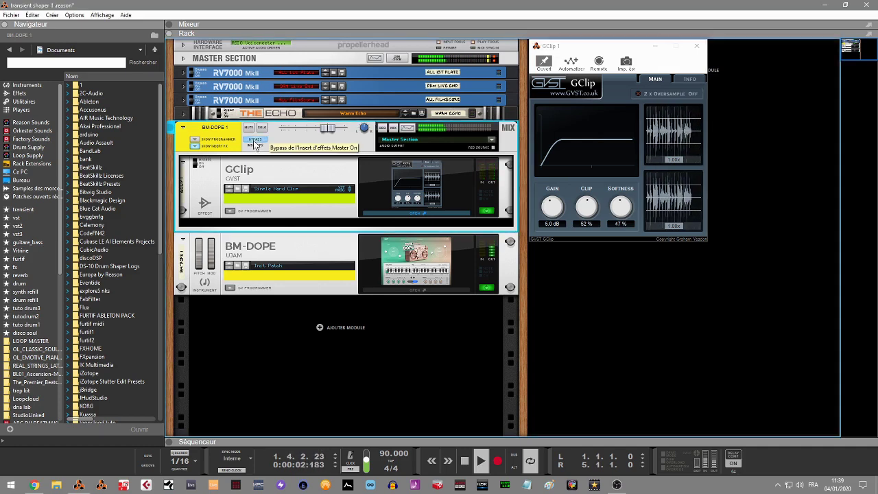
click(255, 143)
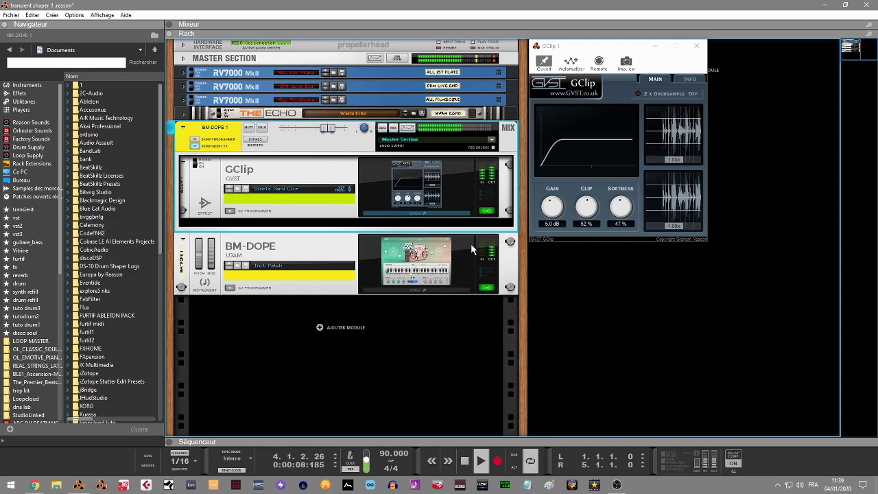
key(space)
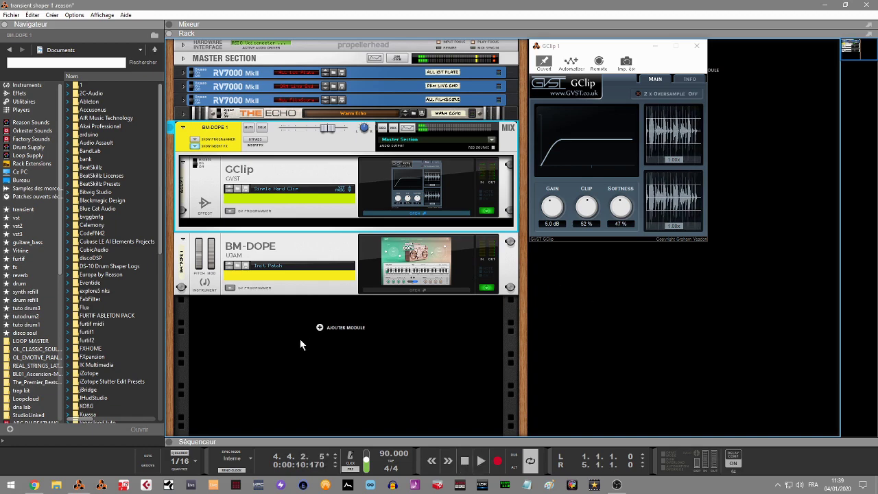
Step: Show the transient favourites list again and look through its plugins
click(23, 210)
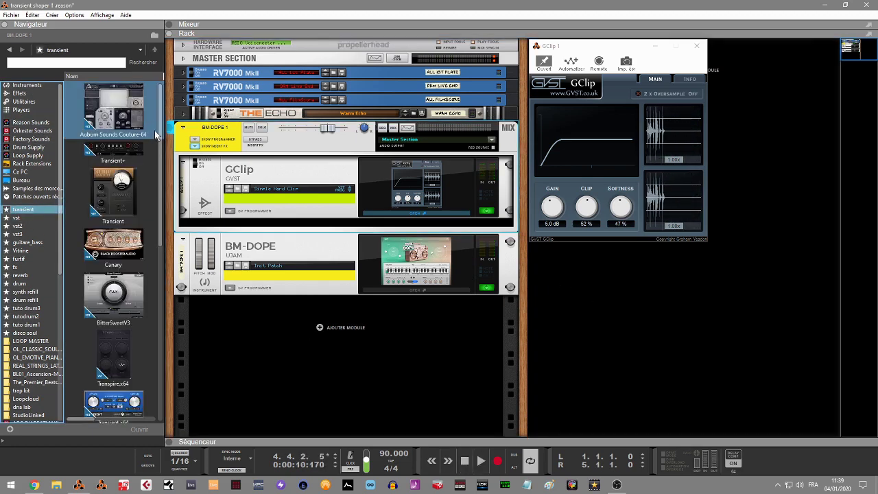
drag(159, 139, 208, 158)
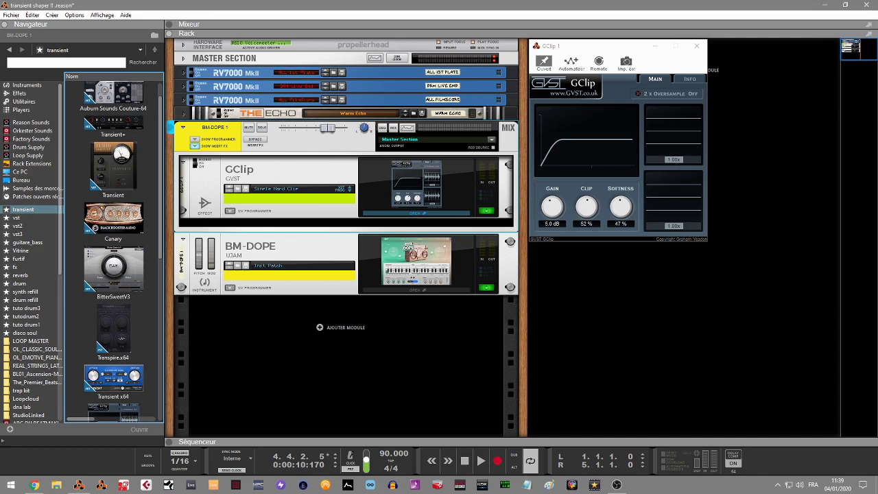